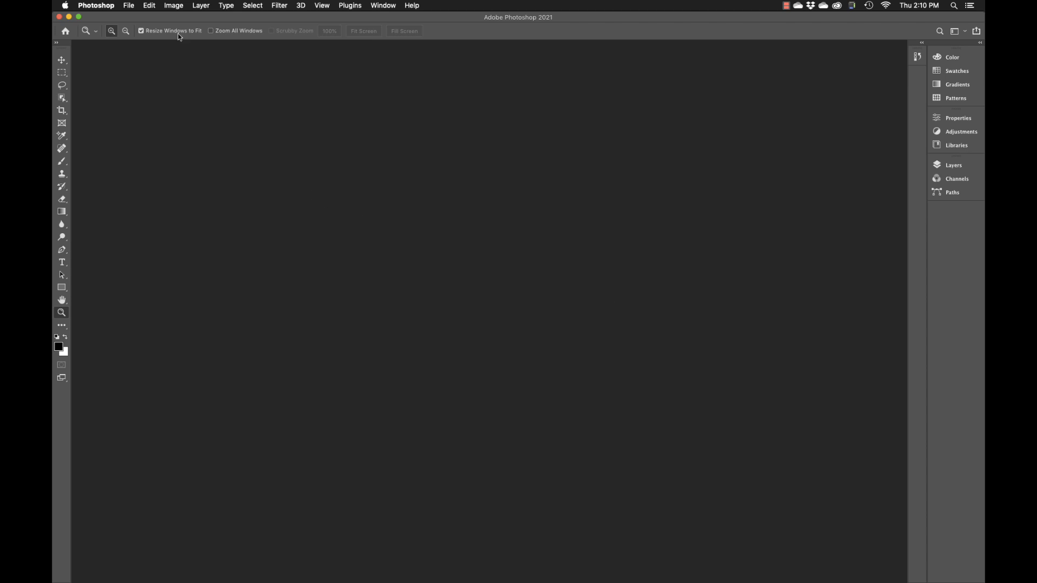
left_click(97, 7)
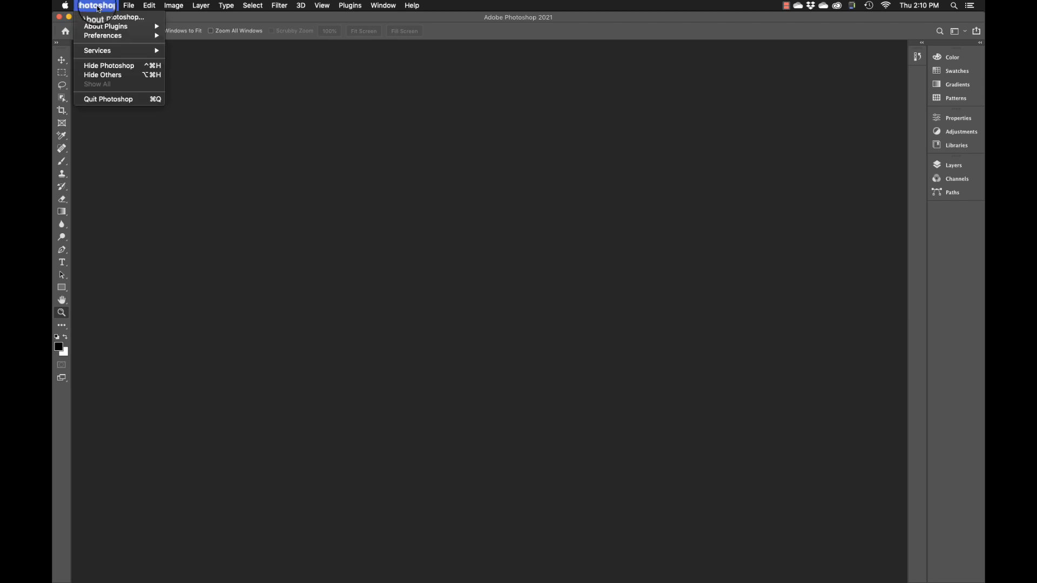
mouse_move(108, 36)
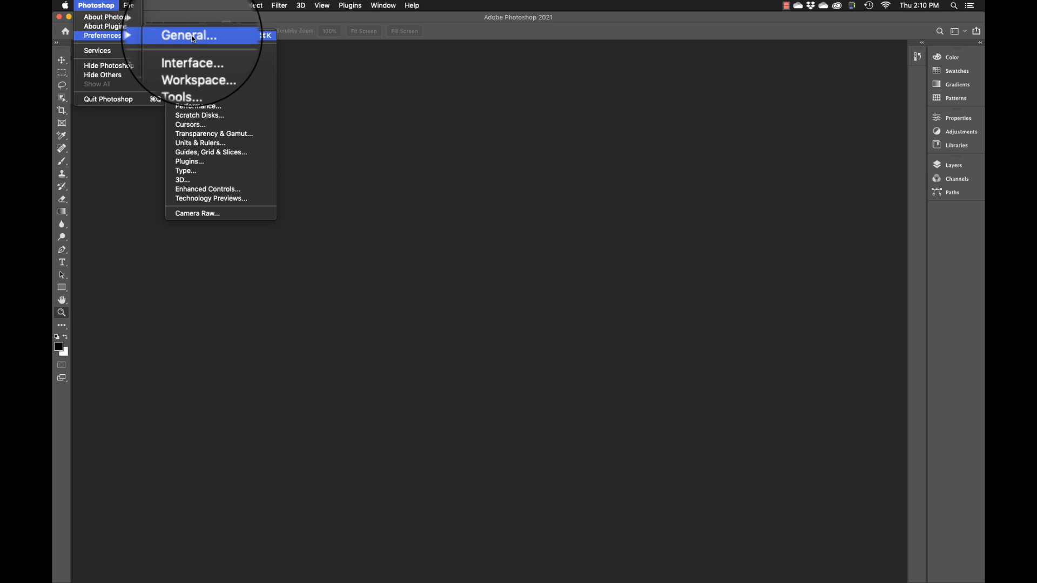
left_click(292, 16)
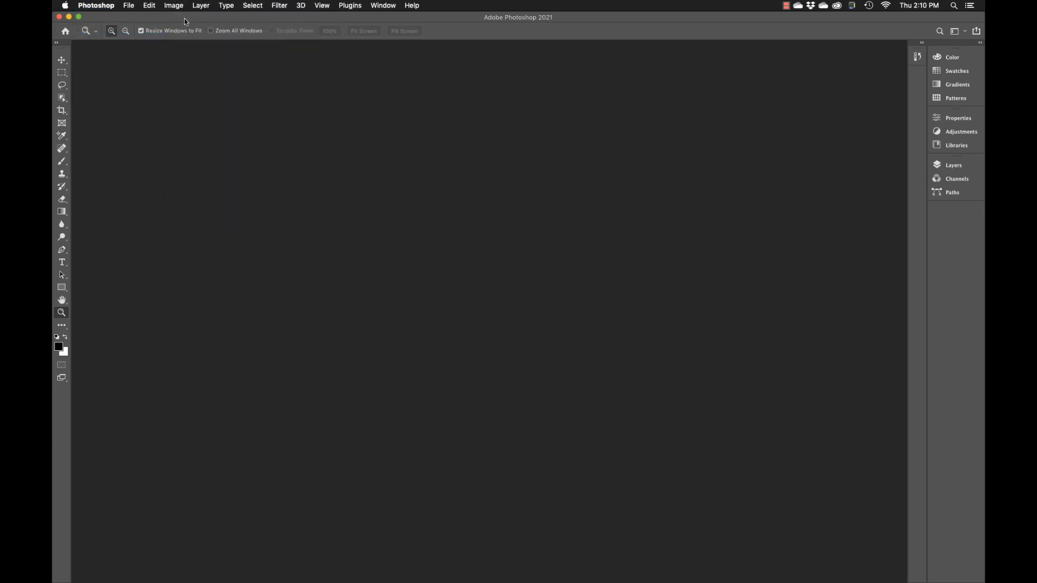
left_click(149, 6)
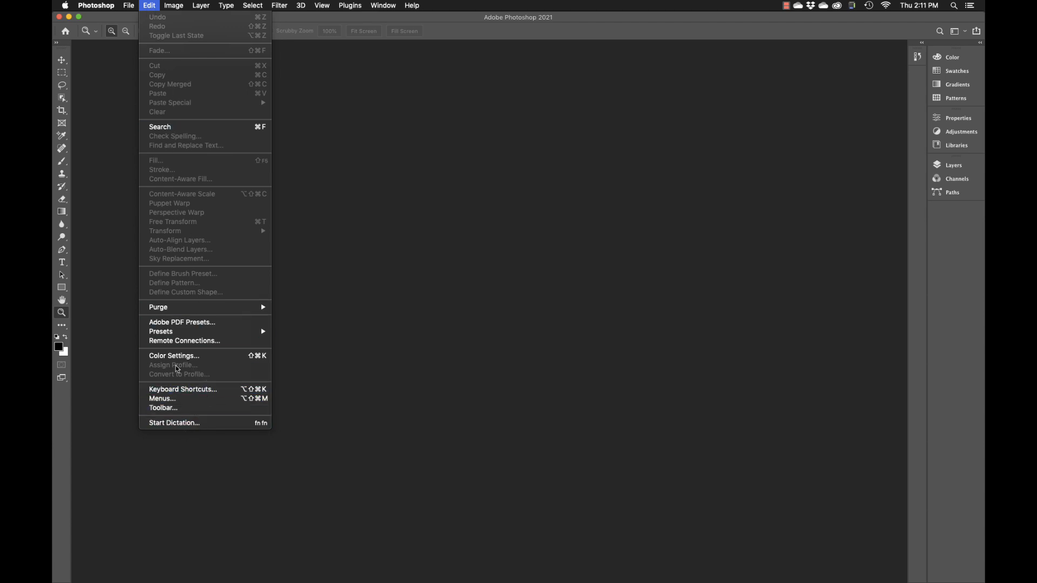
Open the General preferences, enable Auto-Update Open File-based Documents and disable Export Clipboard.
mouse_move(92, 5)
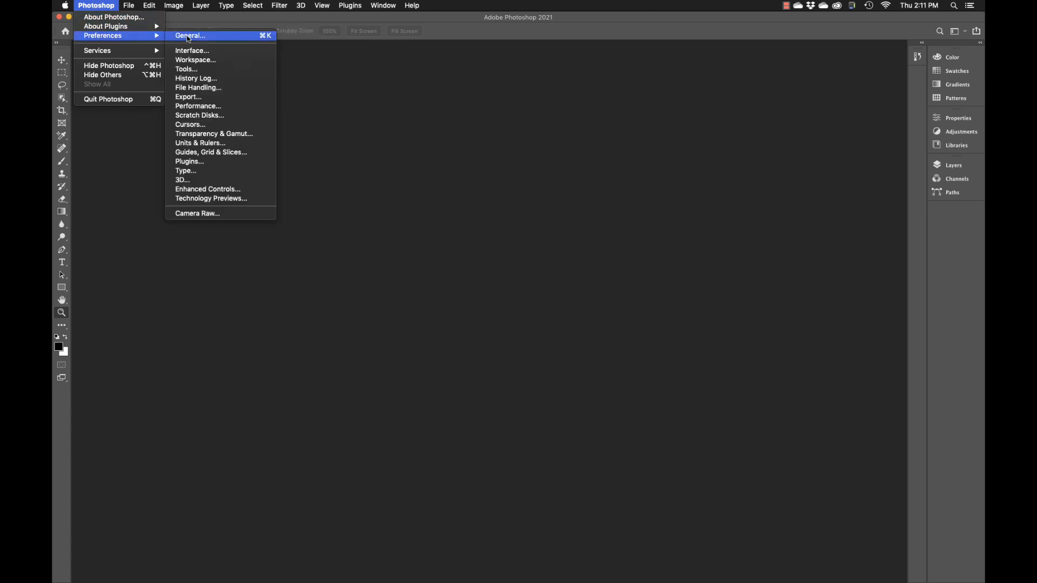
left_click(188, 37)
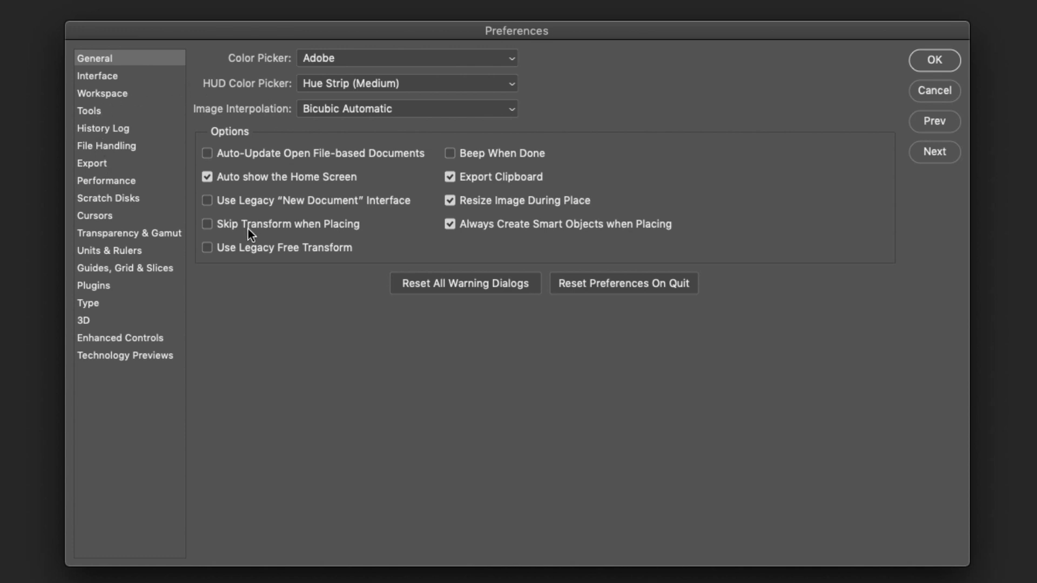
mouse_move(248, 229)
mouse_move(471, 179)
mouse_move(572, 205)
Choose Adobe as the Color Picker and Hue Strip (Medium) as the HUD Color Picker.
left_click(401, 58)
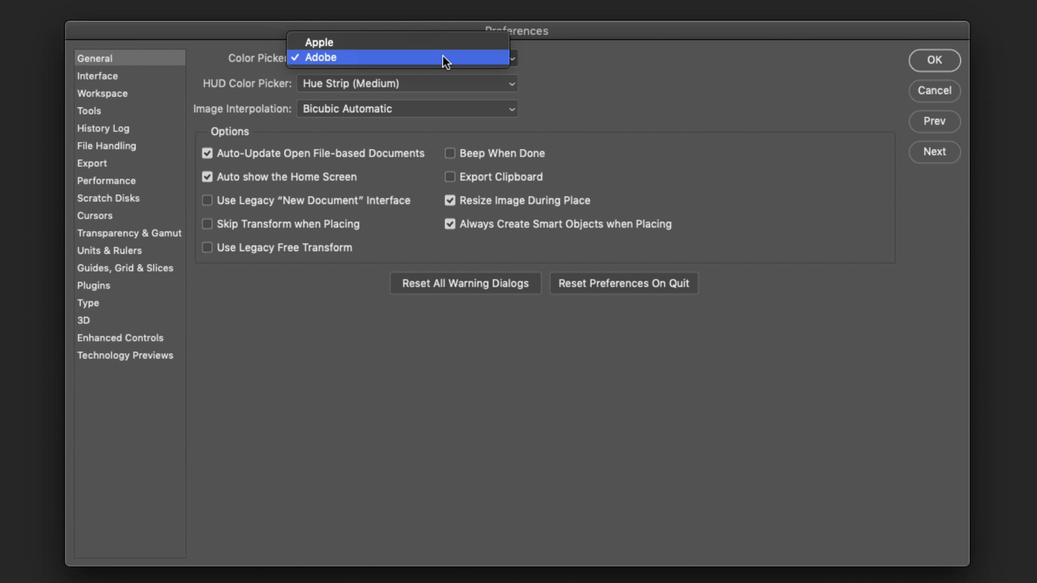
left_click(358, 57)
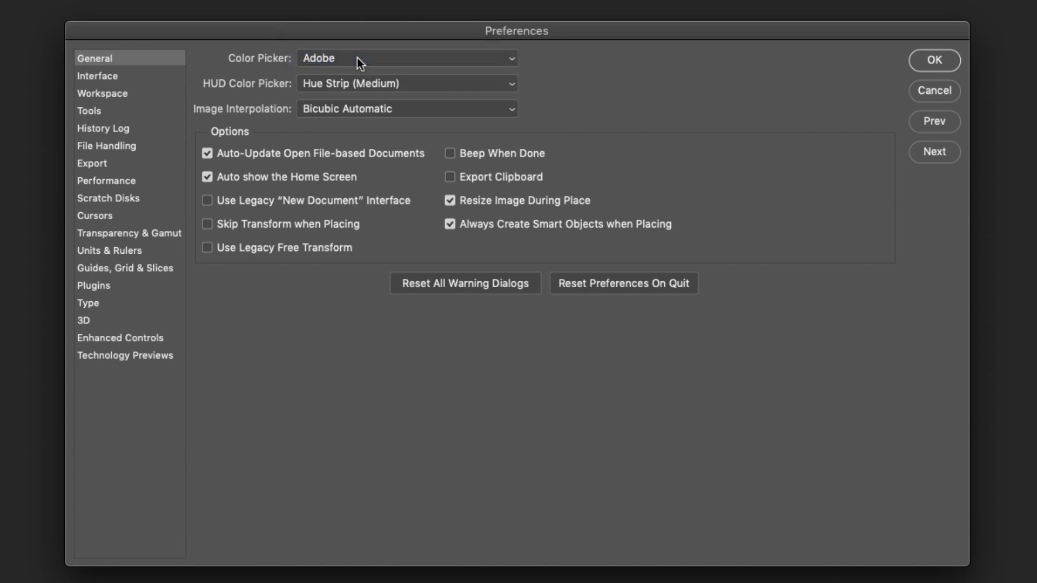
left_click(396, 58)
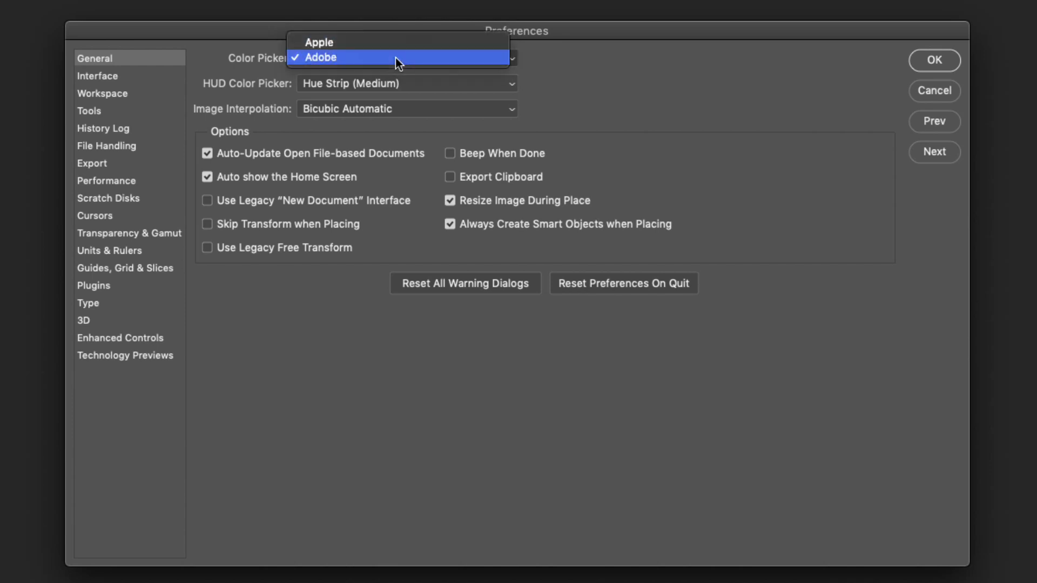
left_click(339, 58)
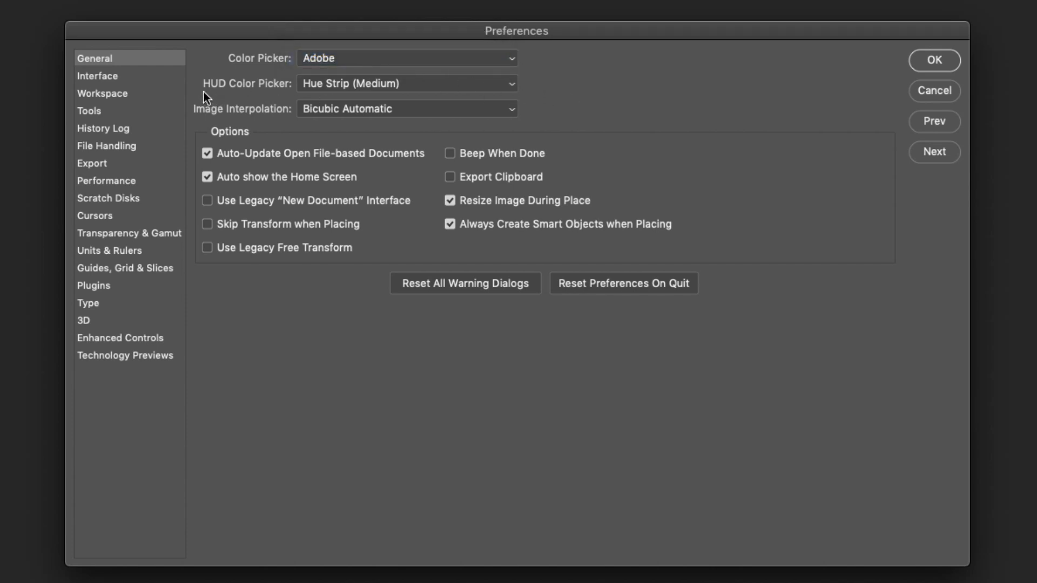
left_click(468, 82)
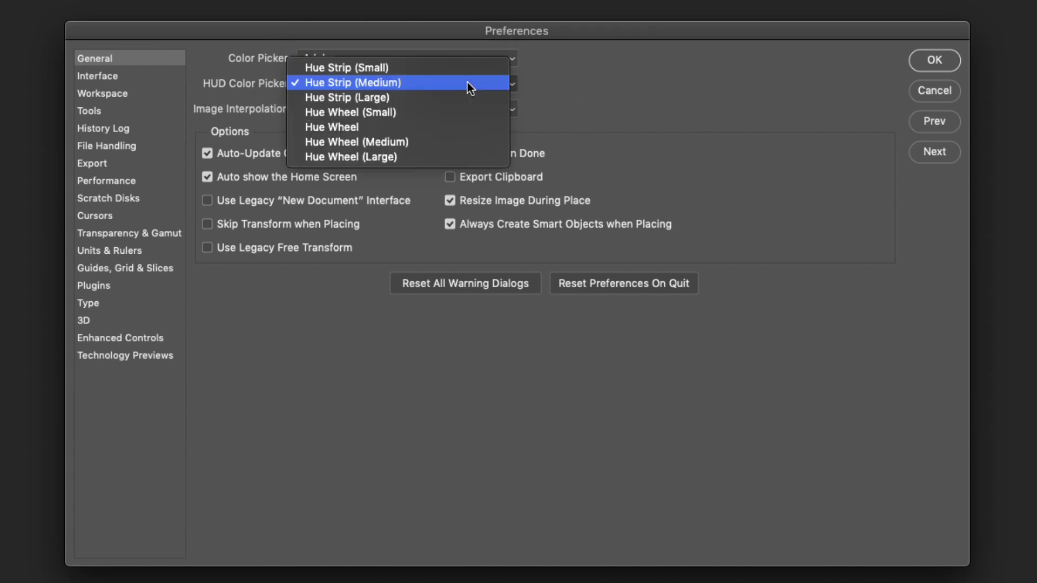
left_click(383, 83)
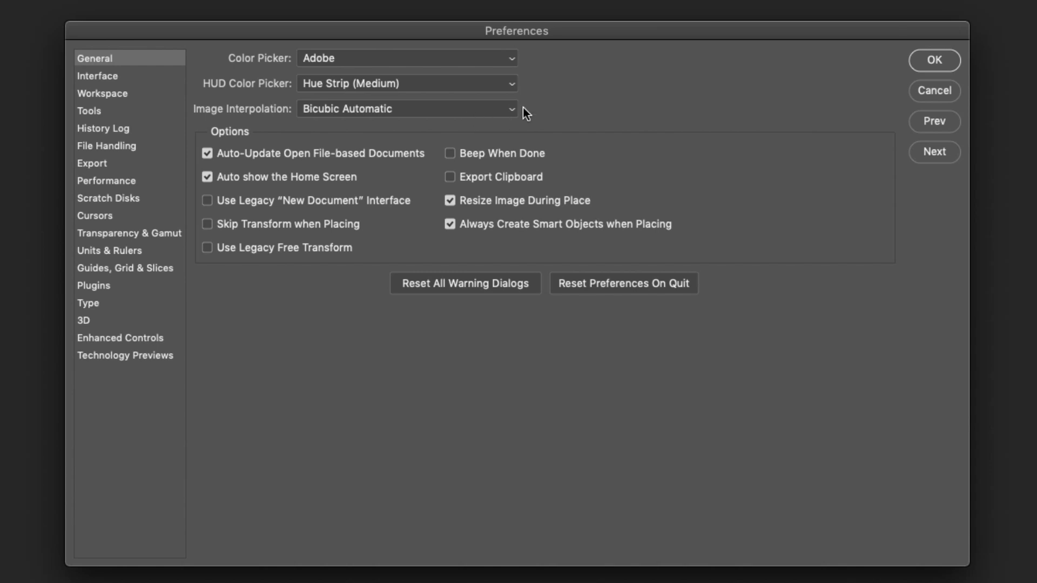
Preview the interface color themes in the Interface preferences and settle on the second-darkest gray.
left_click(103, 75)
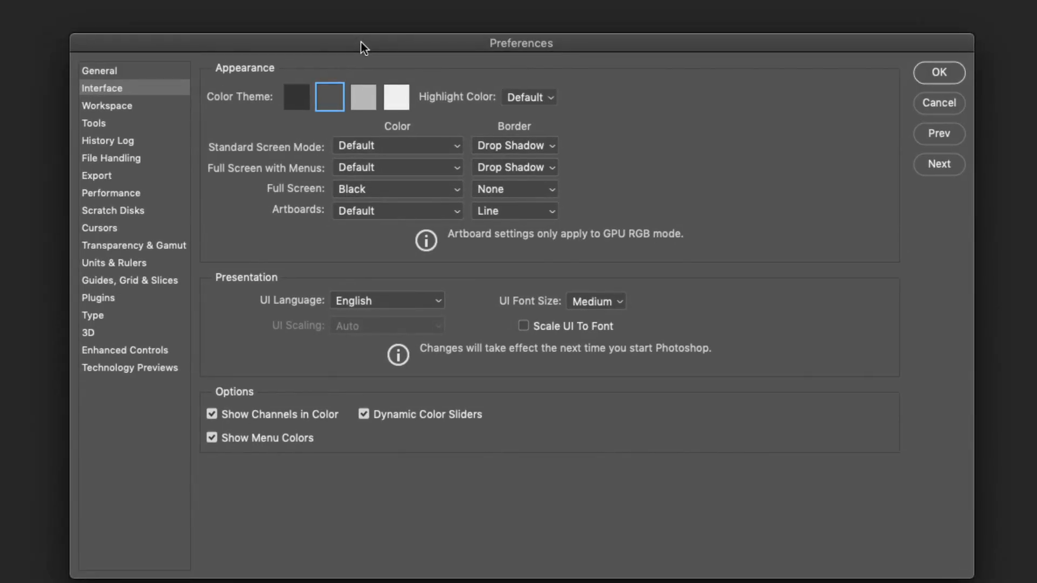
left_click(294, 101)
left_click(325, 106)
left_click(362, 102)
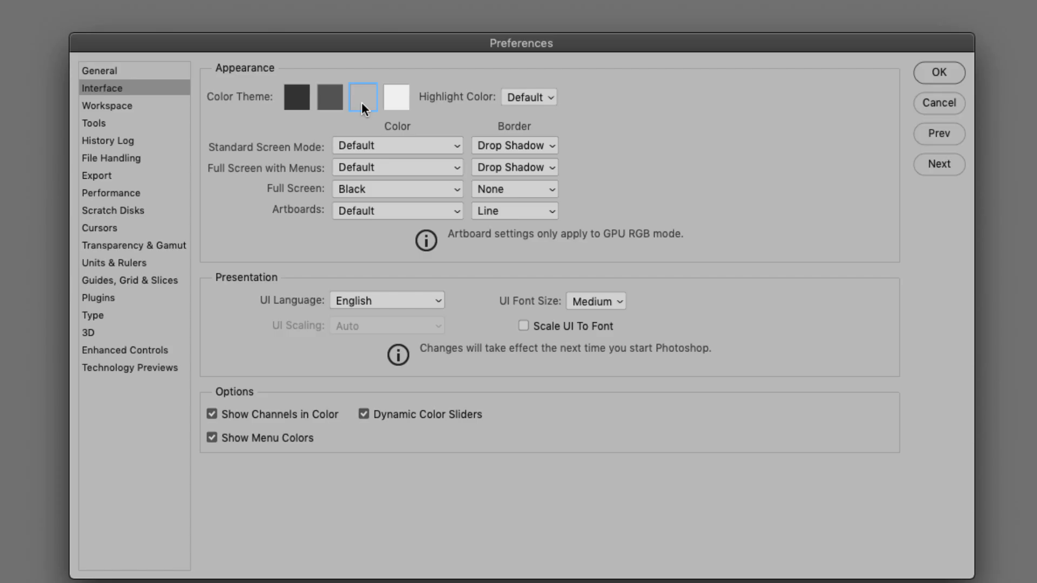
left_click(399, 103)
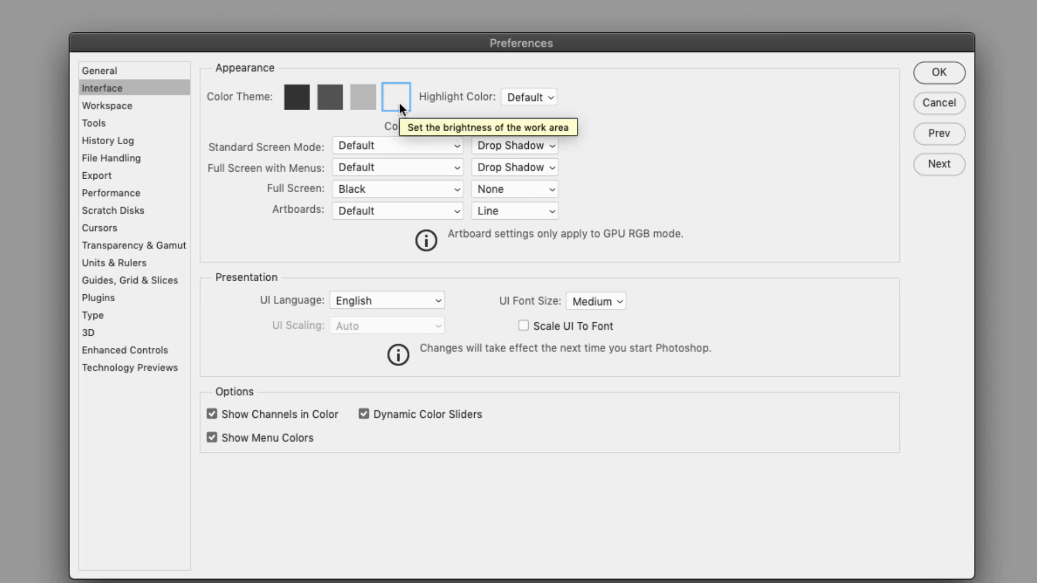
left_click(329, 100)
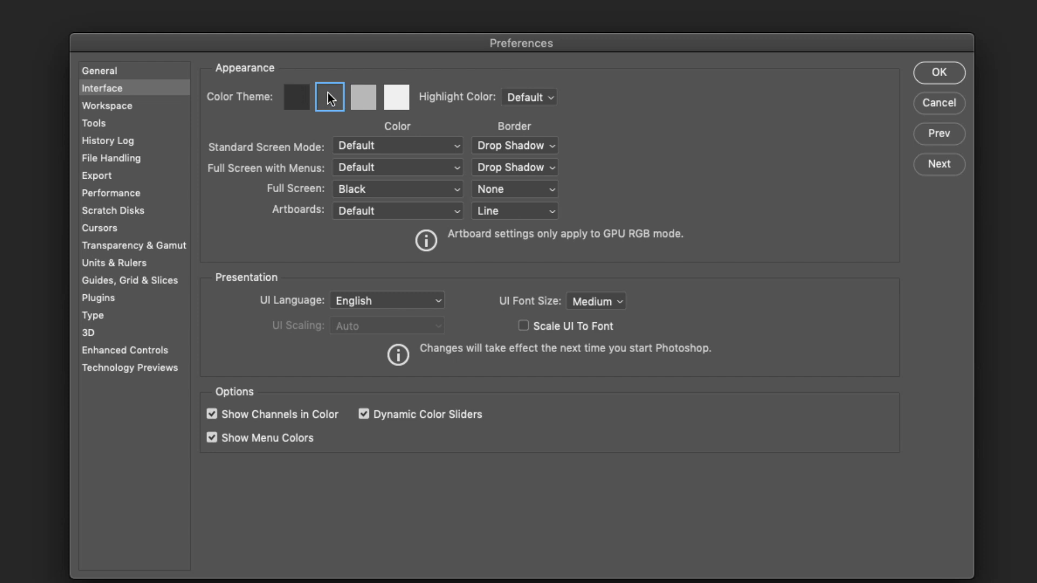
Set the Standard Screen Mode color to Dark Gray and keep the Artboards color on Default.
left_click(456, 148)
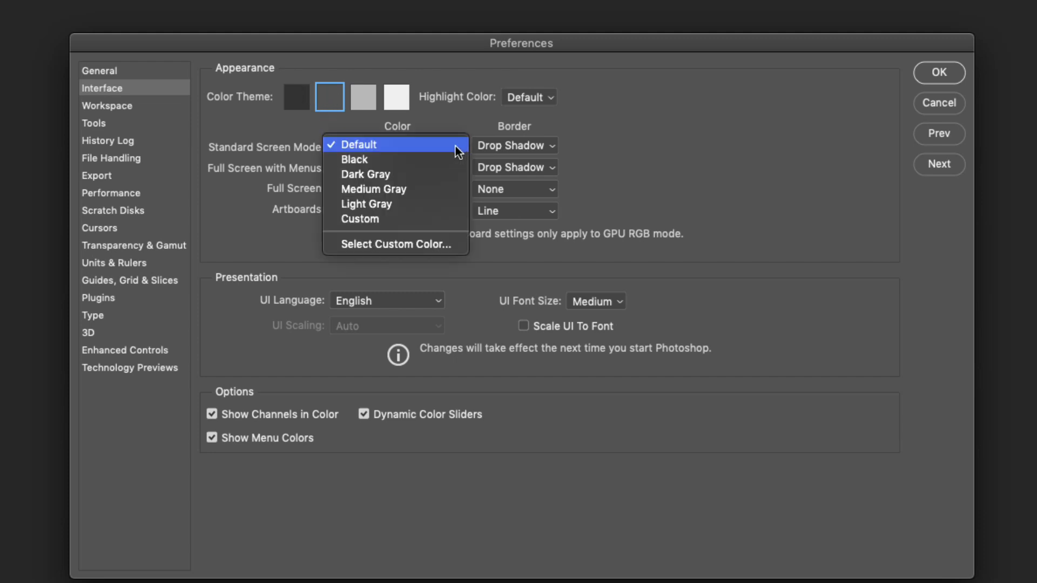
left_click(380, 159)
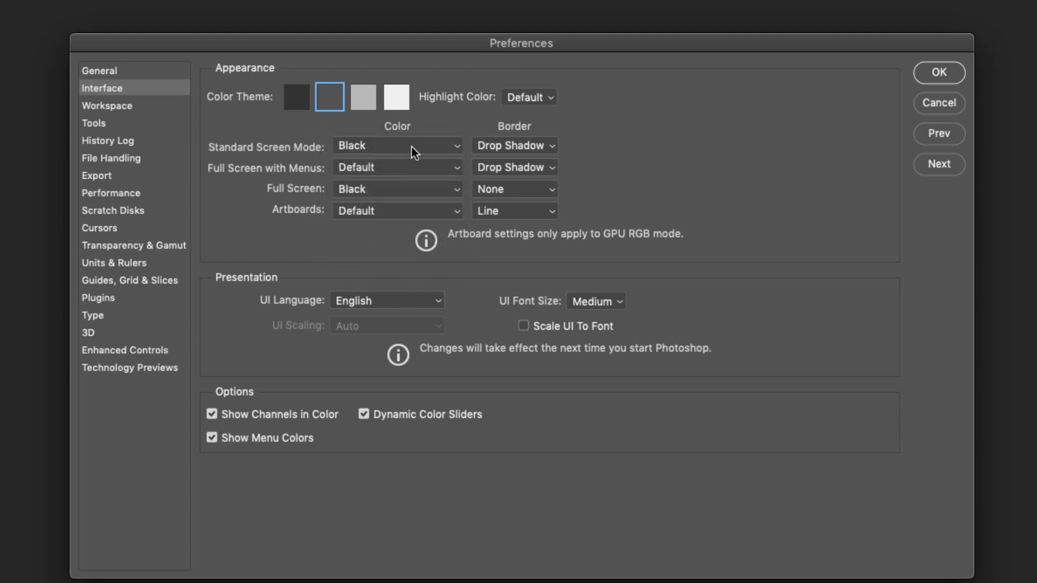
left_click(412, 147)
left_click(396, 159)
left_click(417, 212)
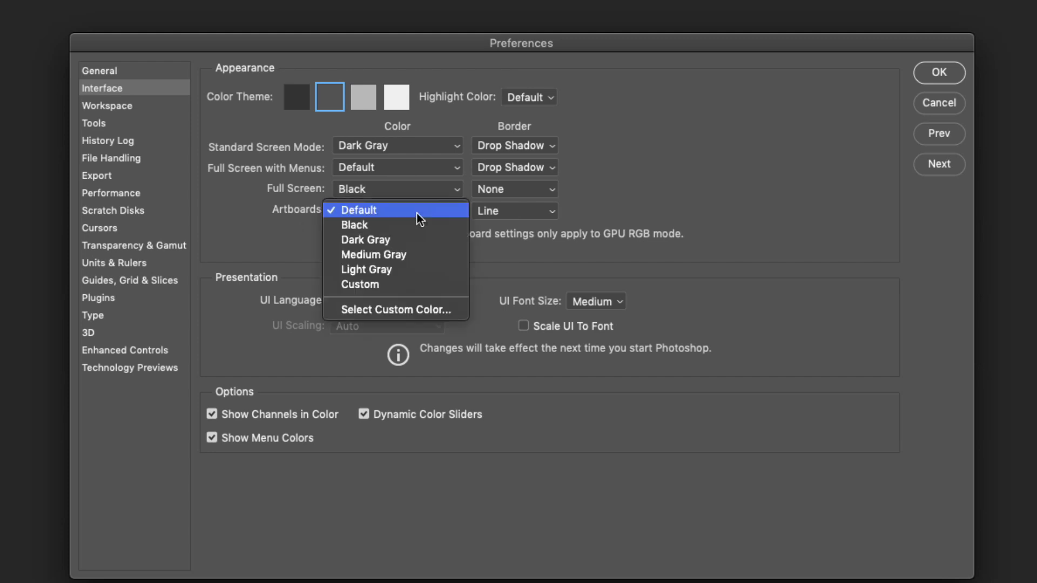
left_click(356, 209)
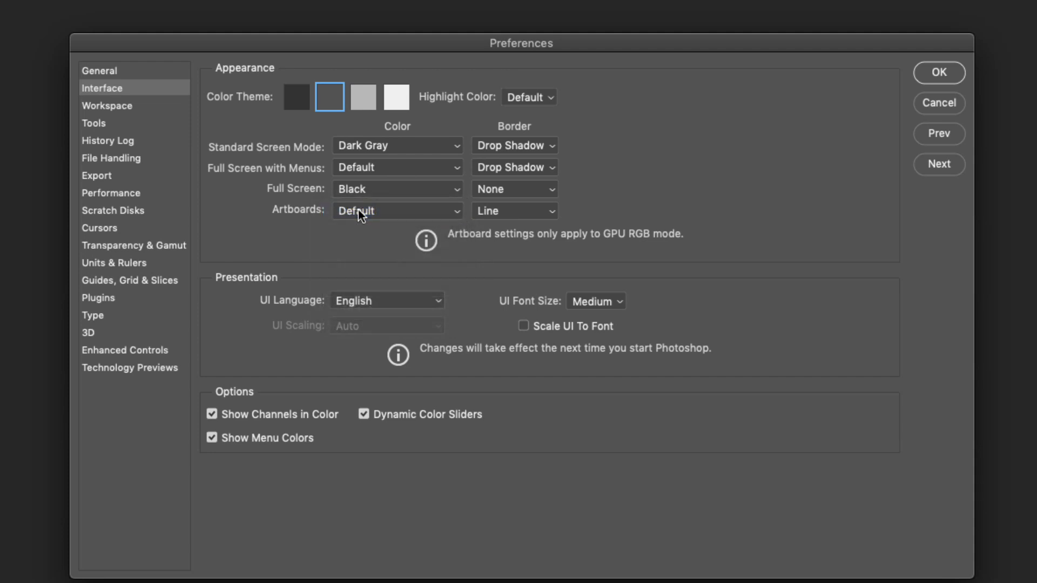
Set the Standard Screen Mode and Full Screen with Menus borders to Line, keeping Full Screen on None and Artboards on Line.
left_click(553, 146)
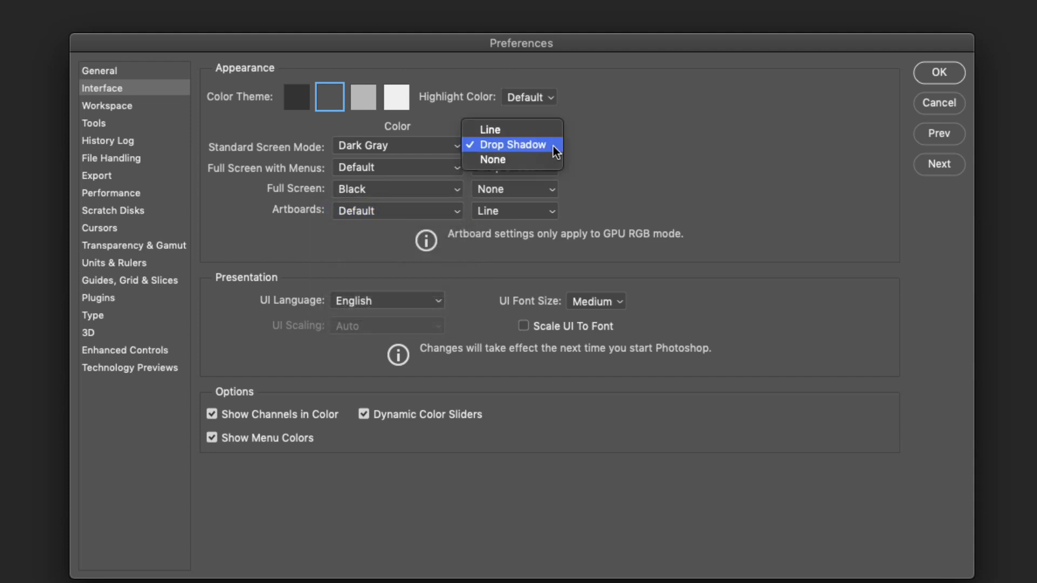
left_click(490, 131)
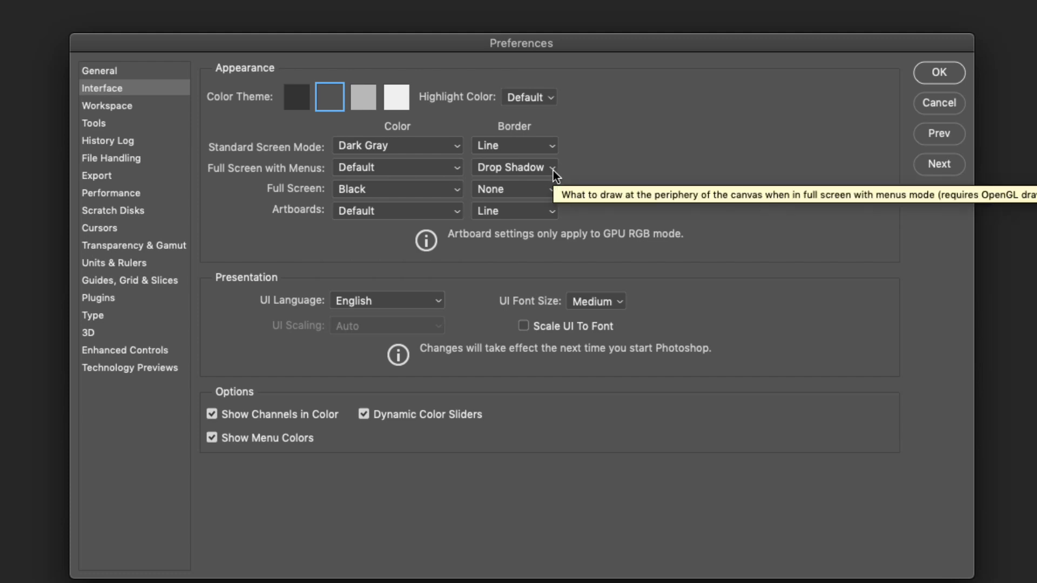
left_click(552, 168)
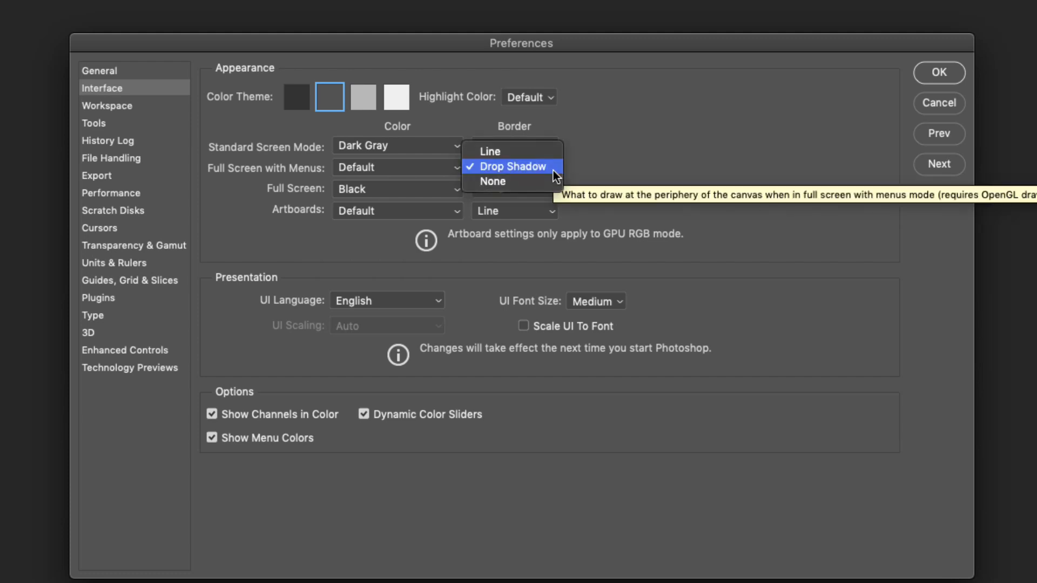
left_click(494, 150)
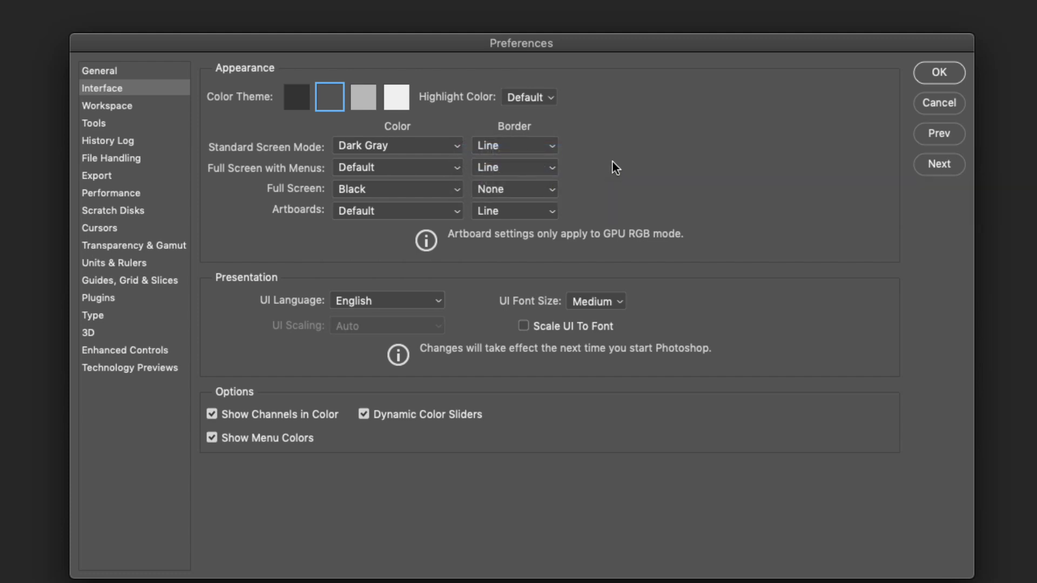
left_click(553, 189)
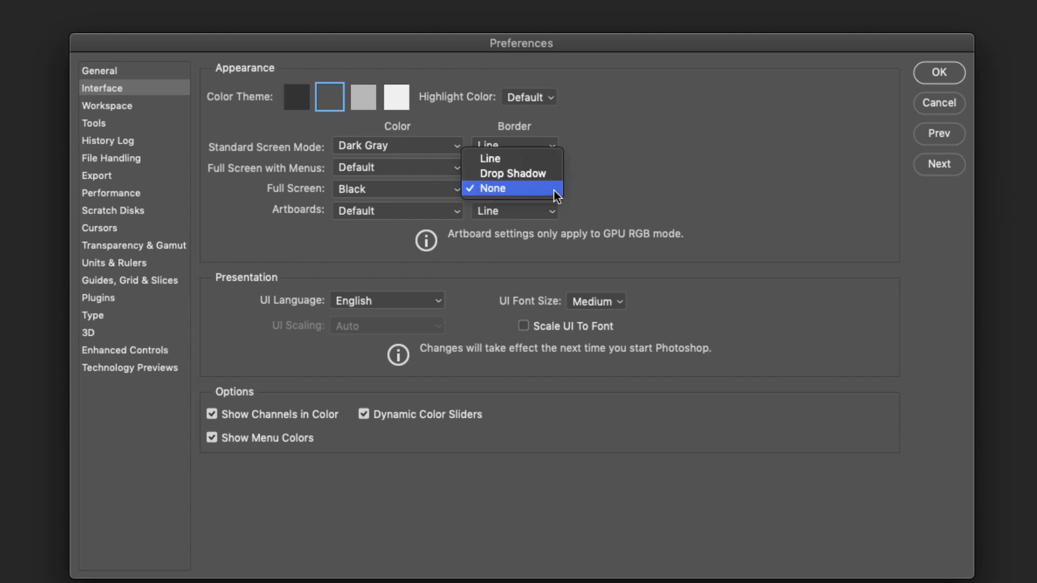
left_click(621, 190)
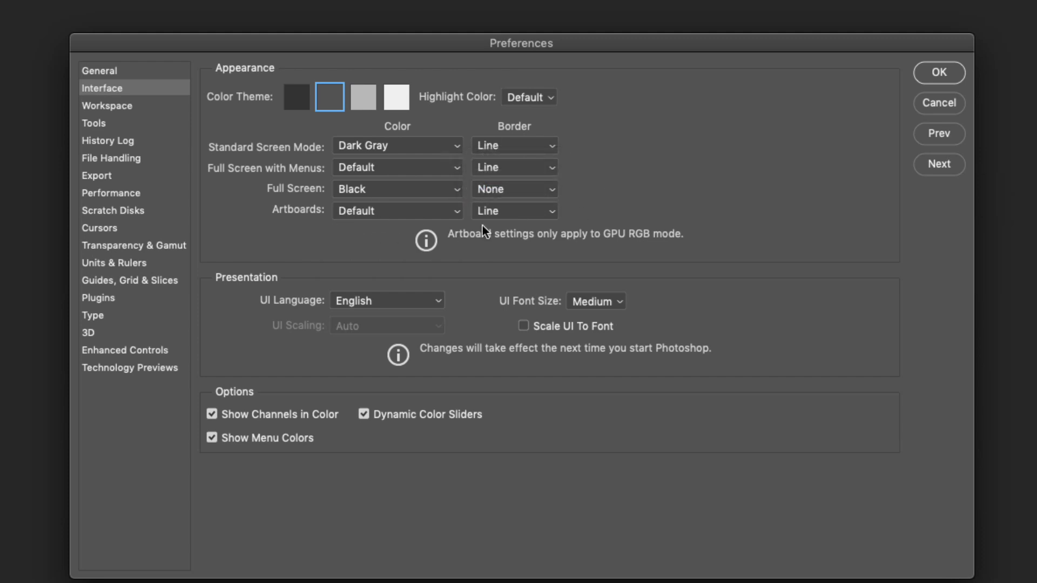
left_click(552, 213)
left_click(552, 213)
Try the Tiny and Small UI font sizes, and return the setting to Medium.
left_click(620, 302)
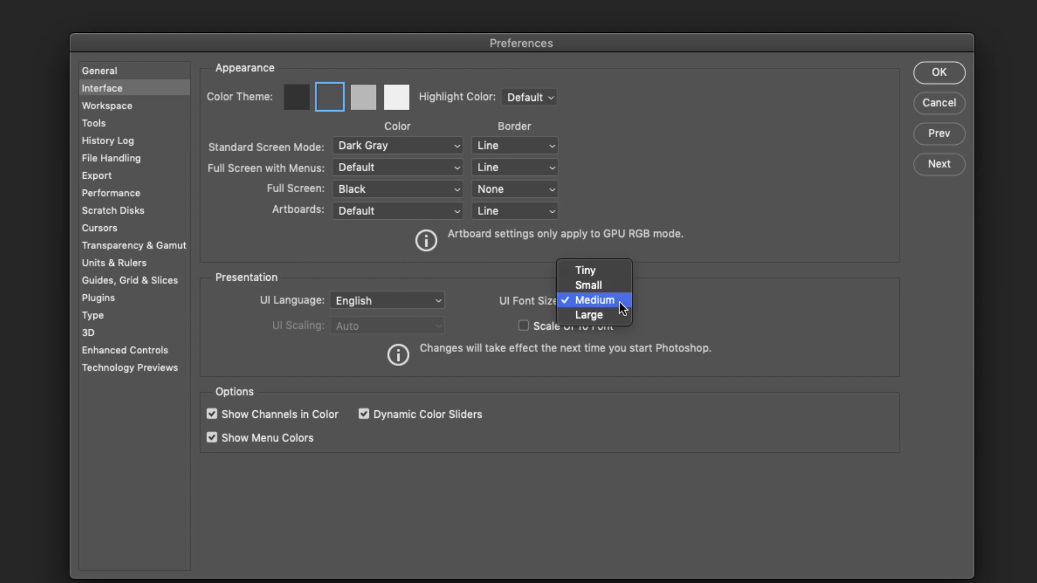
left_click(602, 270)
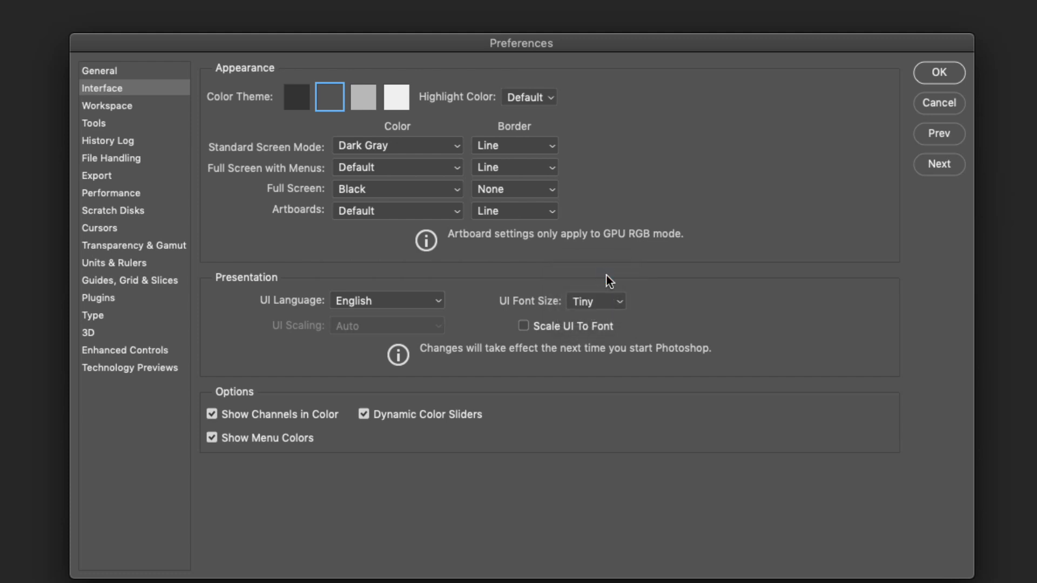
left_click(619, 302)
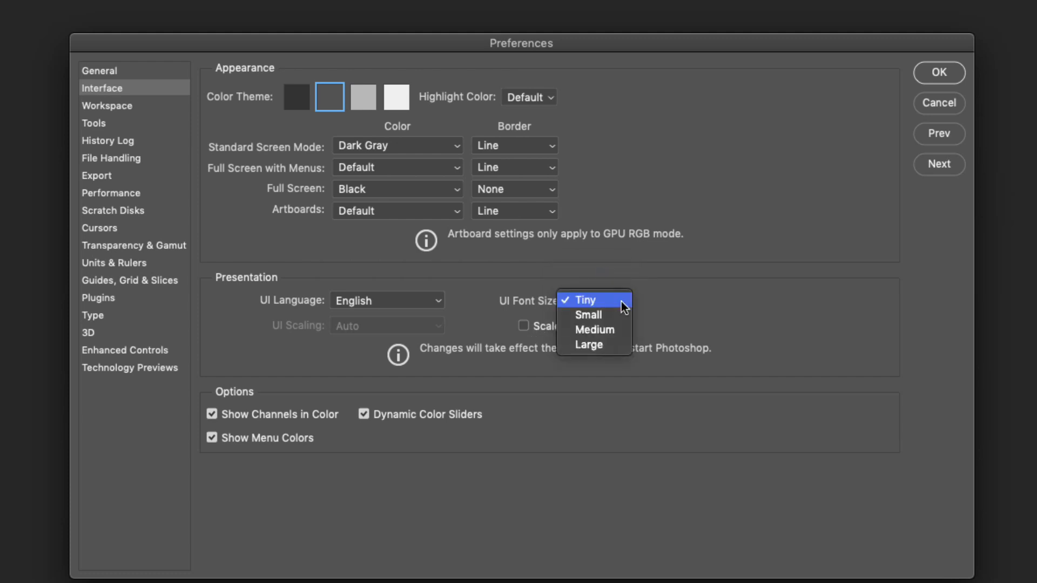
left_click(602, 318)
left_click(603, 317)
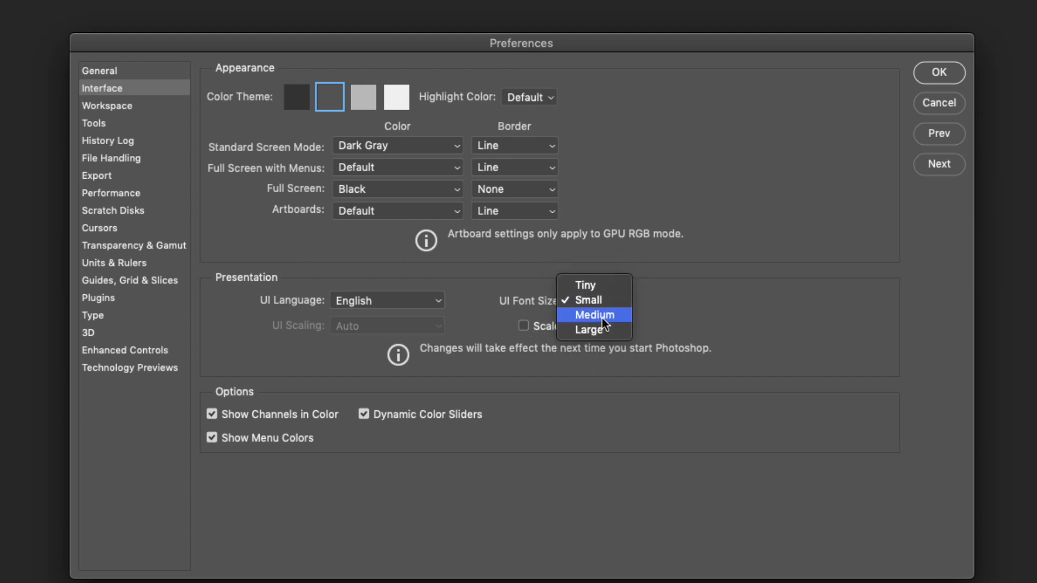
left_click(601, 318)
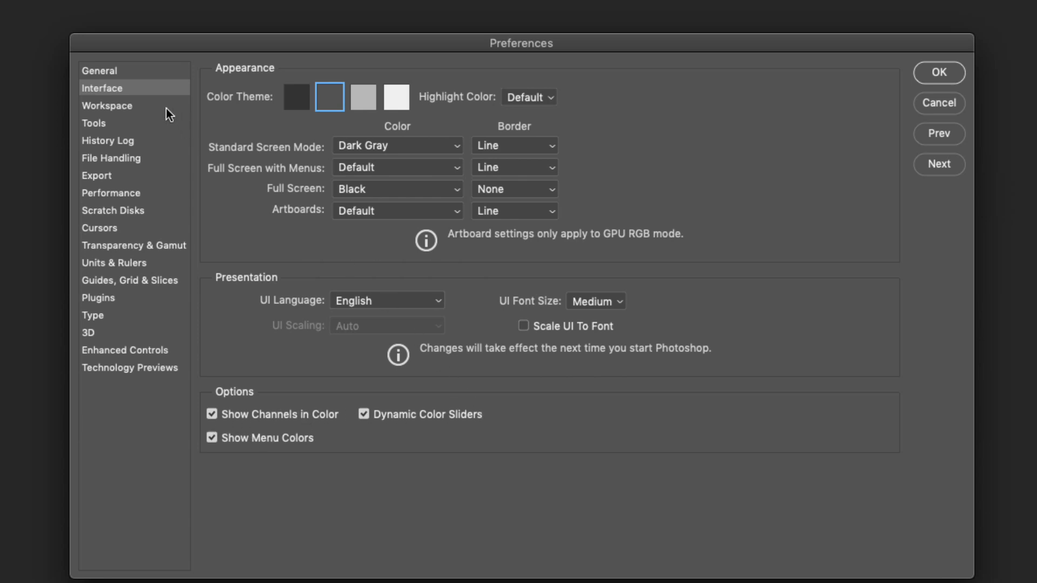
Review the Workspace preferences, toggling Auto-Collapse Iconic Panels on and back off.
left_click(107, 108)
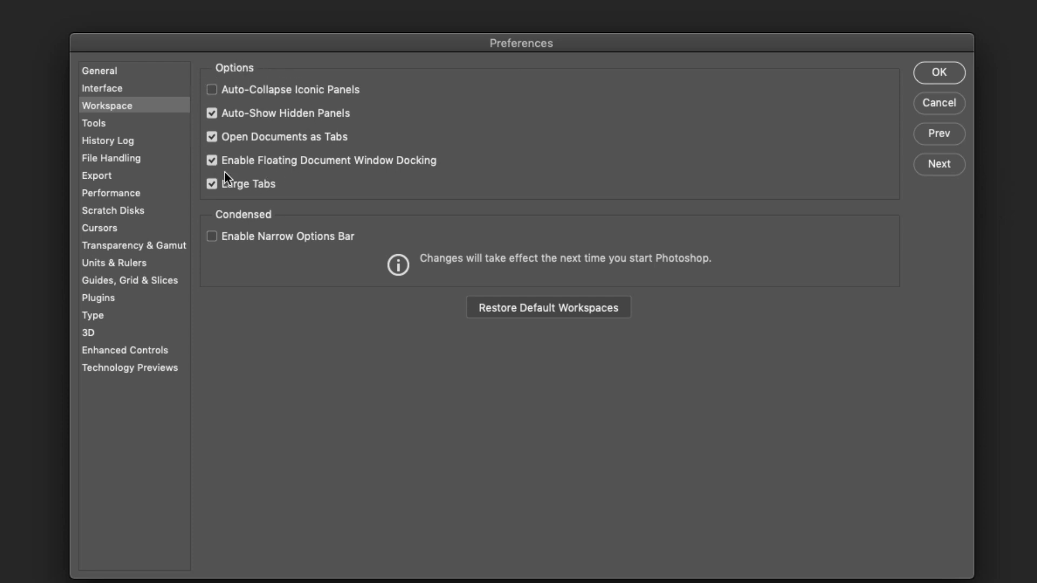
left_click(211, 90)
left_click(212, 89)
Review the options in the Tools, History Log and File Handling preferences.
left_click(93, 123)
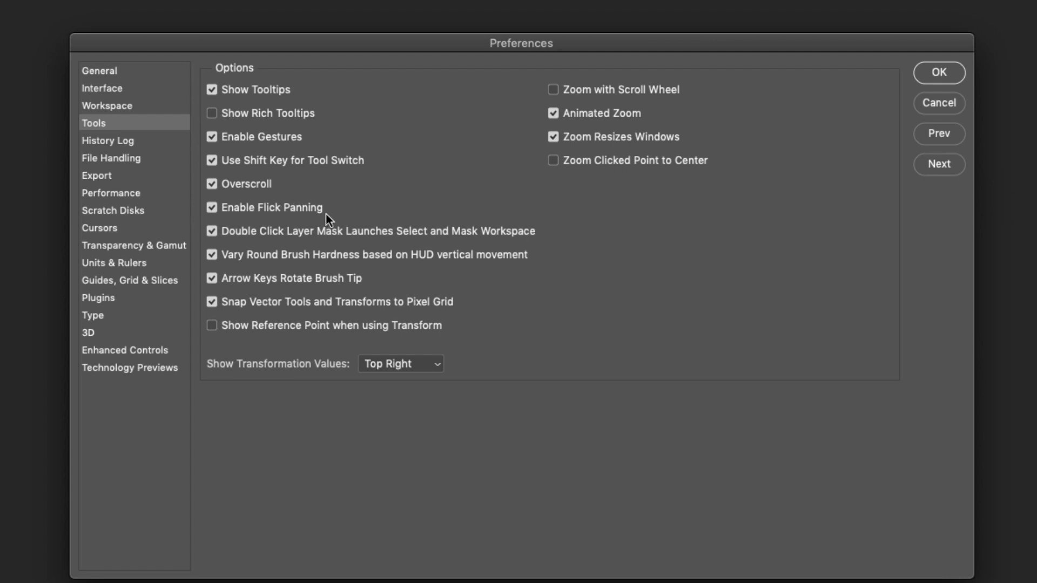
mouse_move(328, 214)
left_click(102, 140)
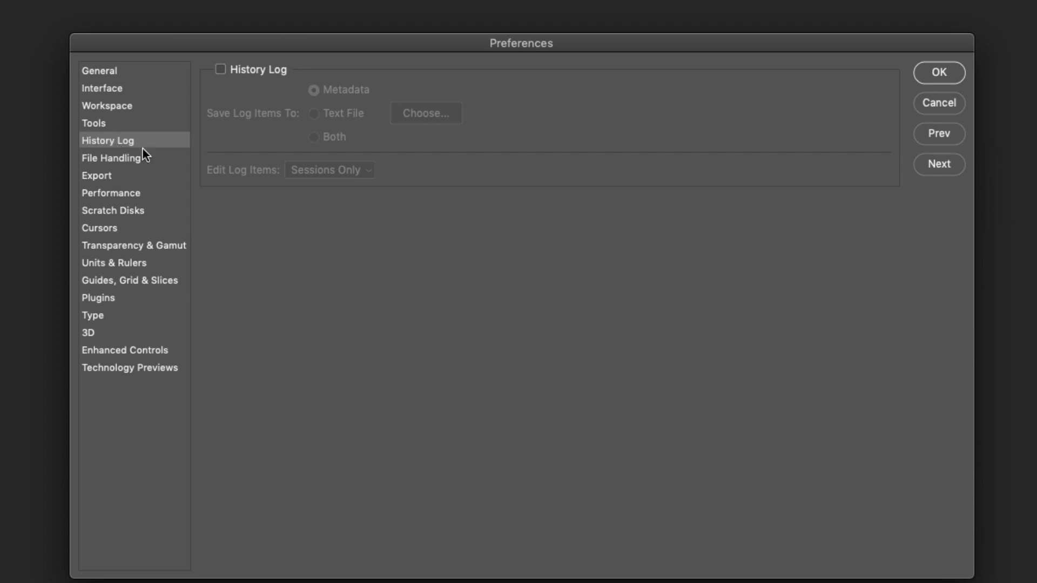
left_click(114, 158)
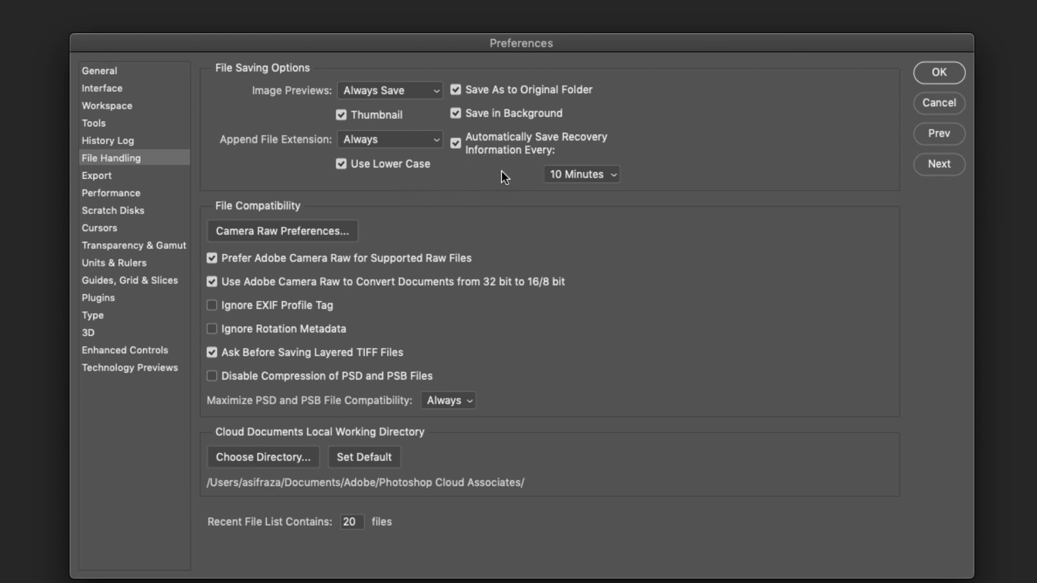
Review the available intervals for automatically saving recovery information, keeping 10 Minutes selected.
left_click(613, 176)
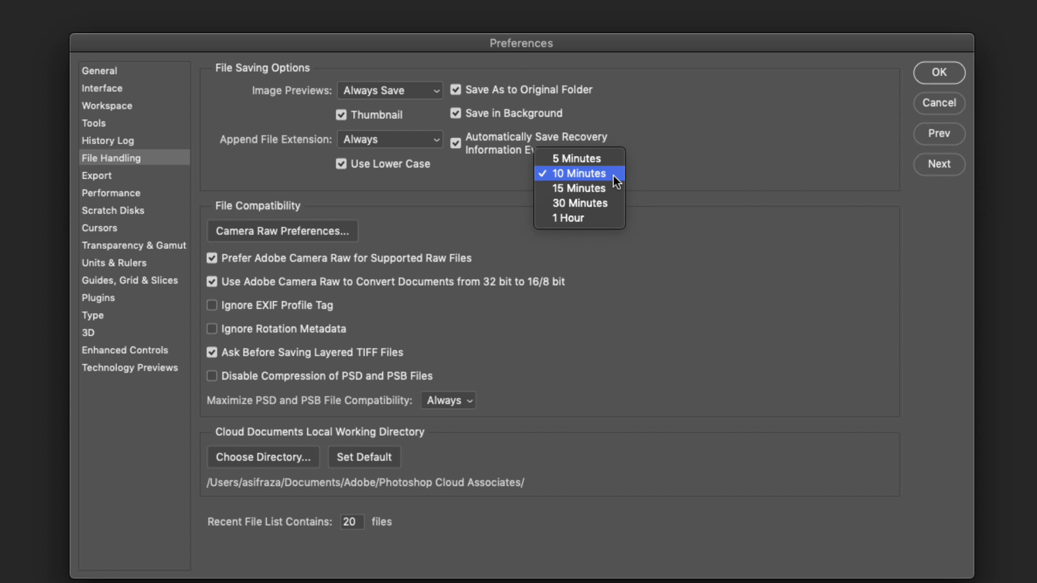
left_click(613, 176)
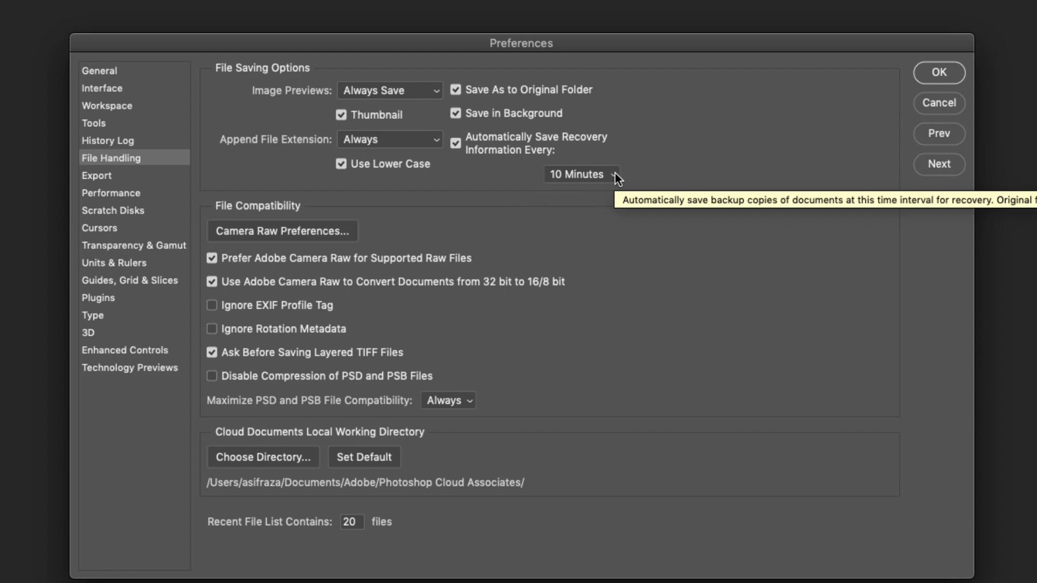
left_click(615, 174)
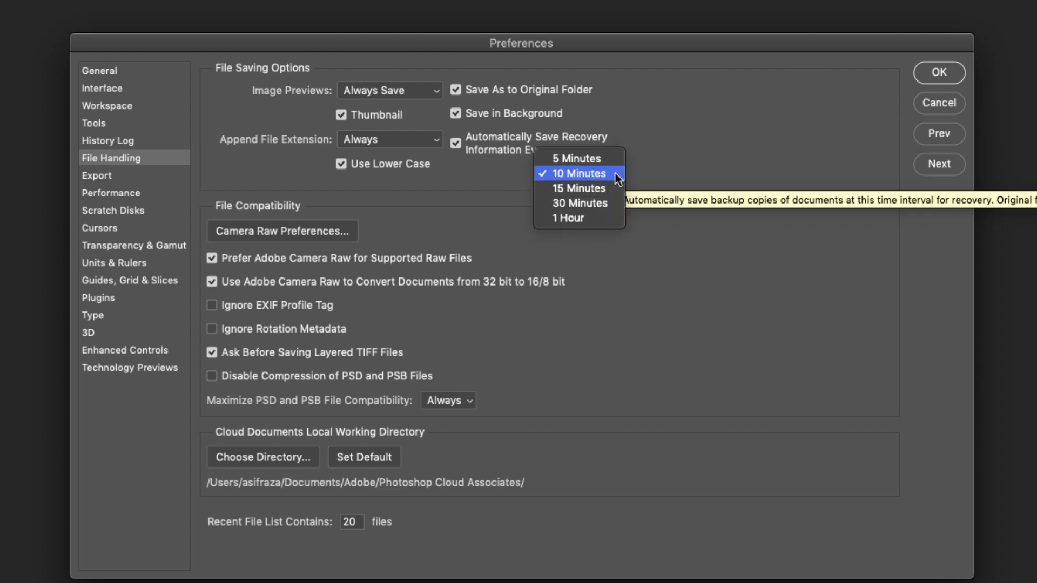
left_click(580, 173)
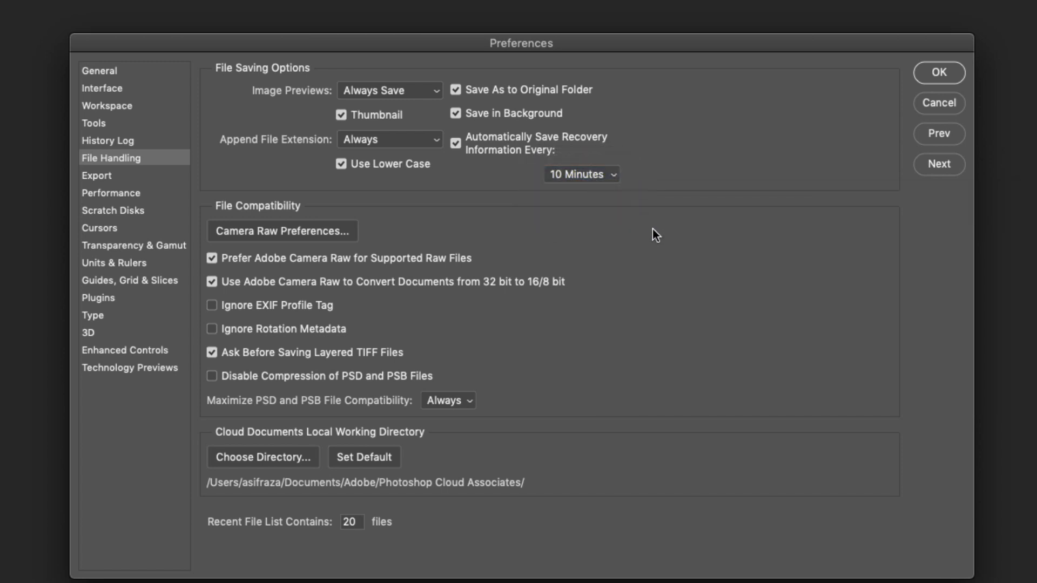
Review the Camera Raw preferences without changes and keep Maximize PSD and PSB File Compatibility on Always.
left_click(290, 232)
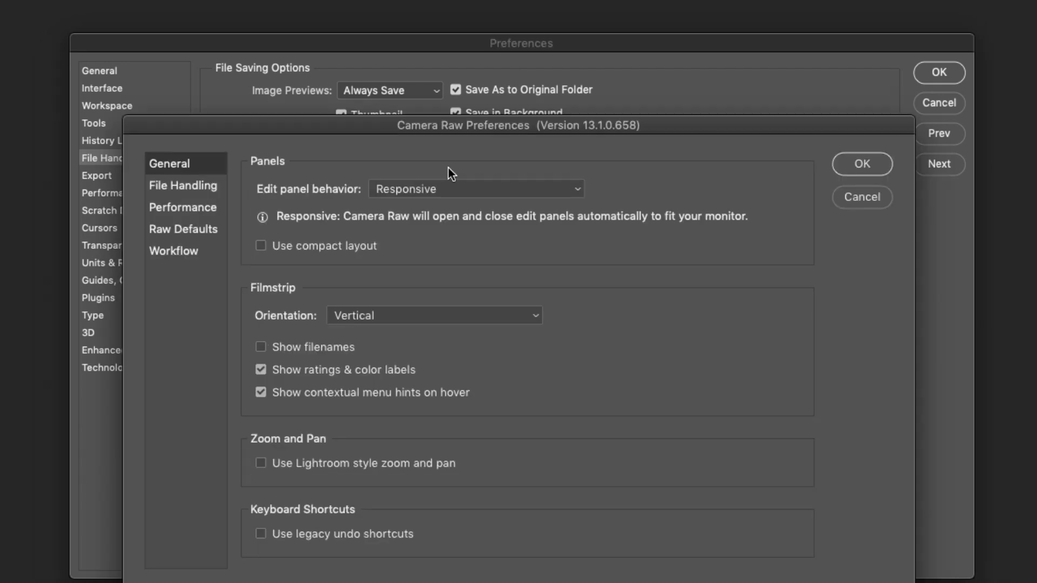
left_click(861, 197)
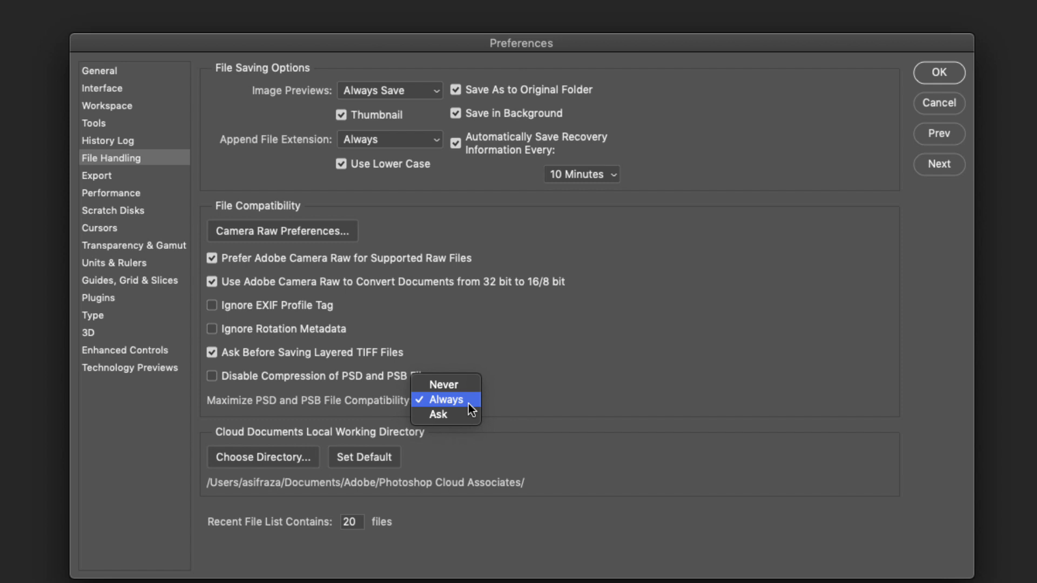
left_click(468, 403)
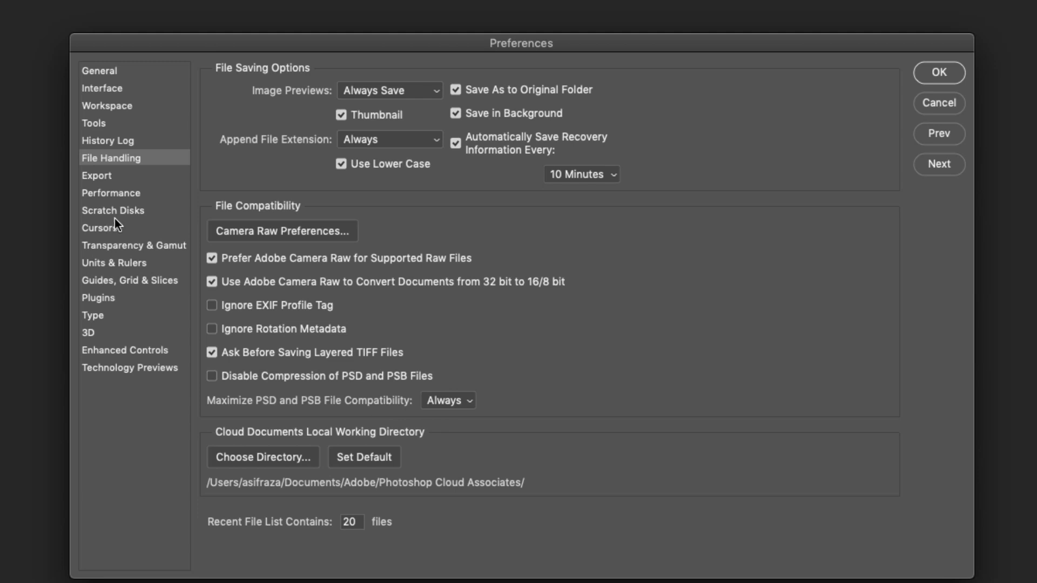
In the Export preferences, set Quick Export to JPG at quality 70 with Copyright and Contact Info metadata.
left_click(90, 177)
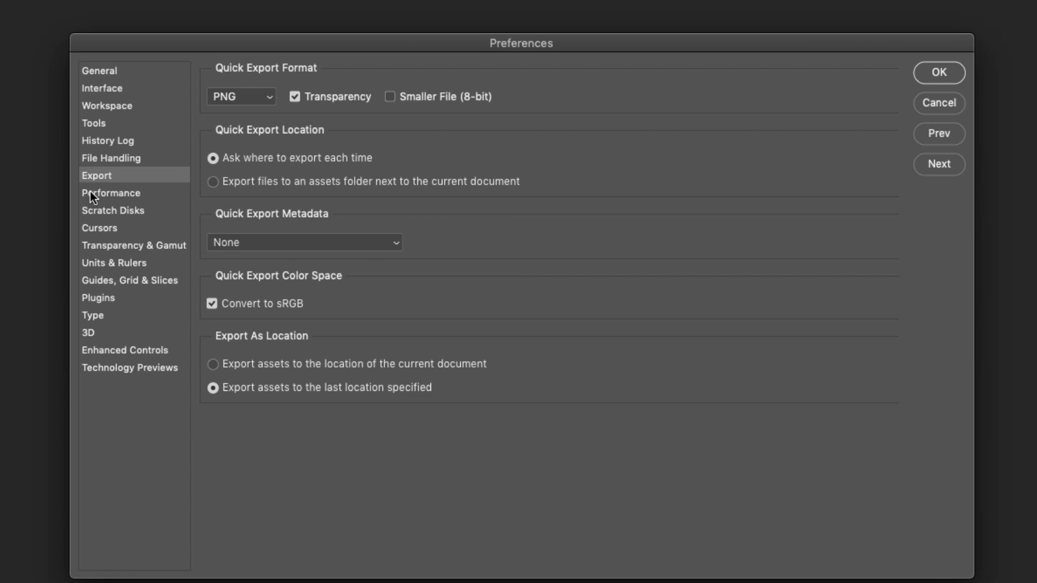
left_click(273, 99)
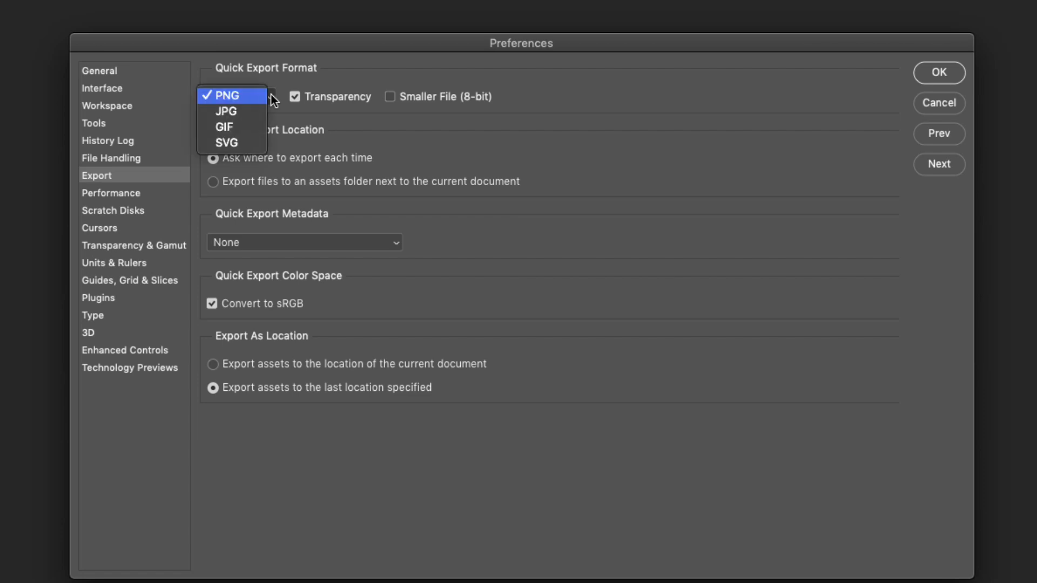
left_click(225, 113)
left_click(369, 98)
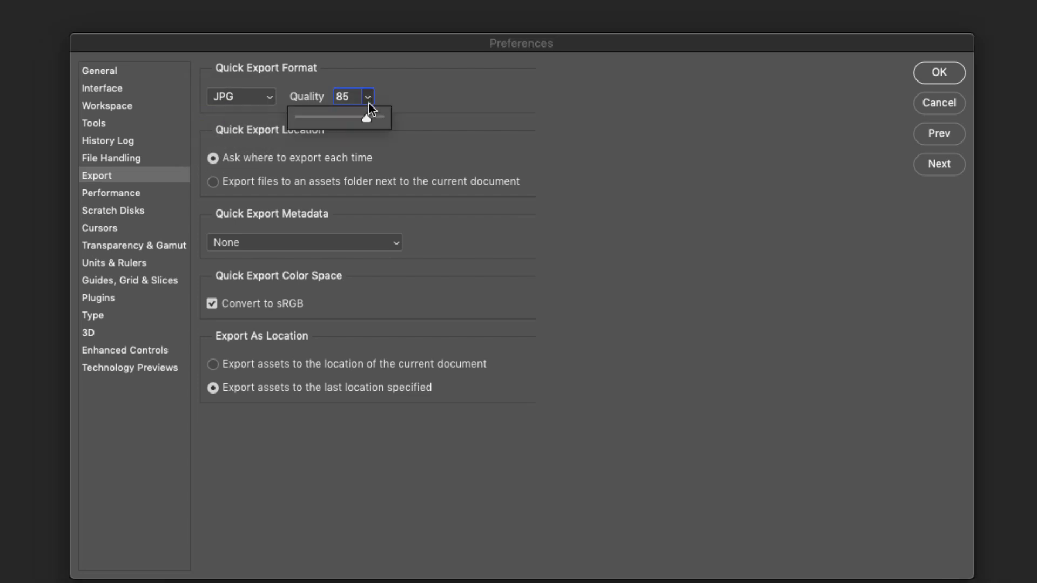
left_click(352, 95)
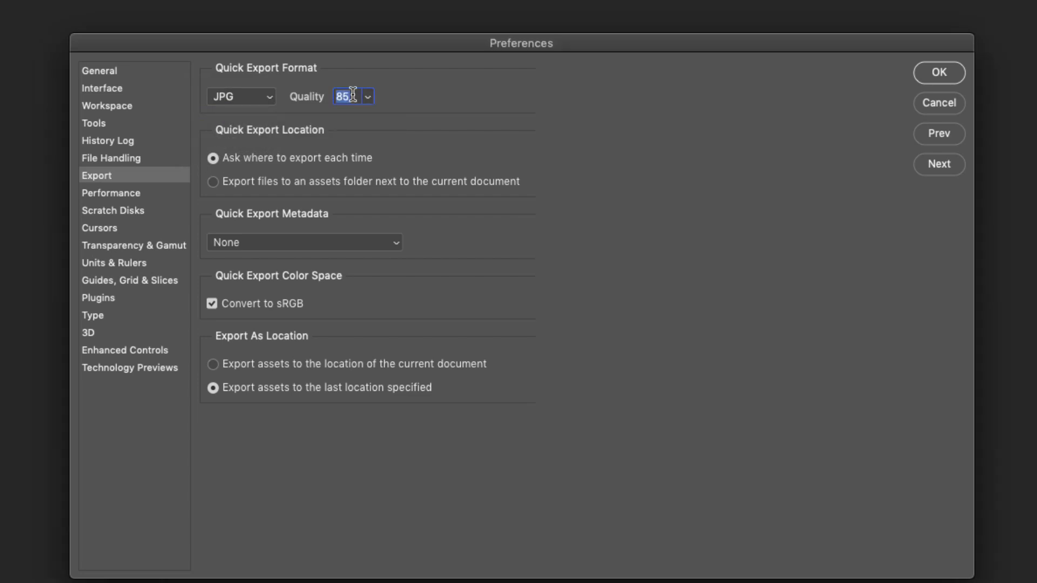
type("70")
key("Tab")
left_click(307, 242)
left_click(314, 258)
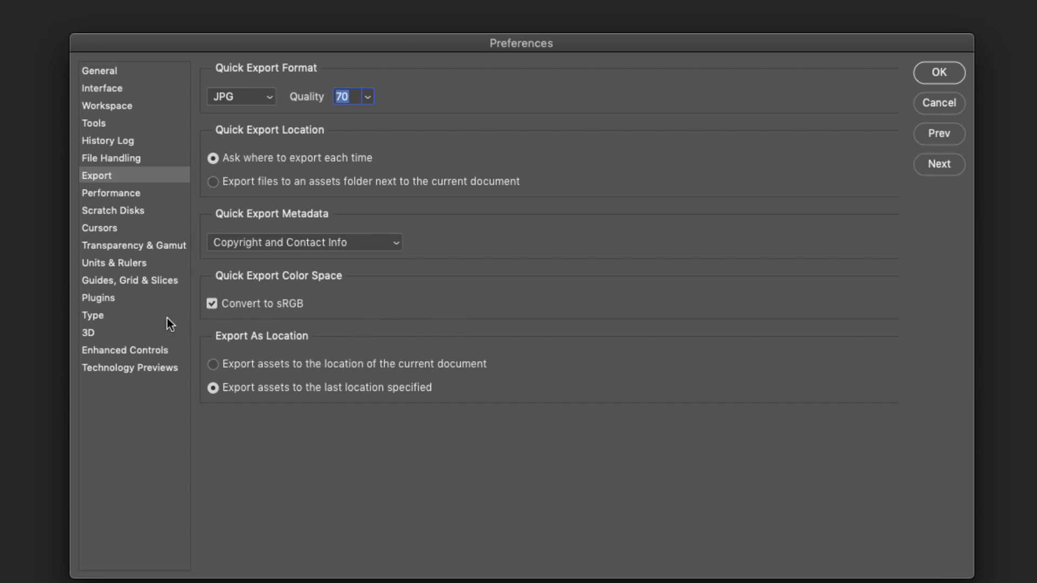
In the Performance preferences, set Cache Tile Size to 1028K and History States to 25, keeping Cache Levels at 4.
left_click(100, 196)
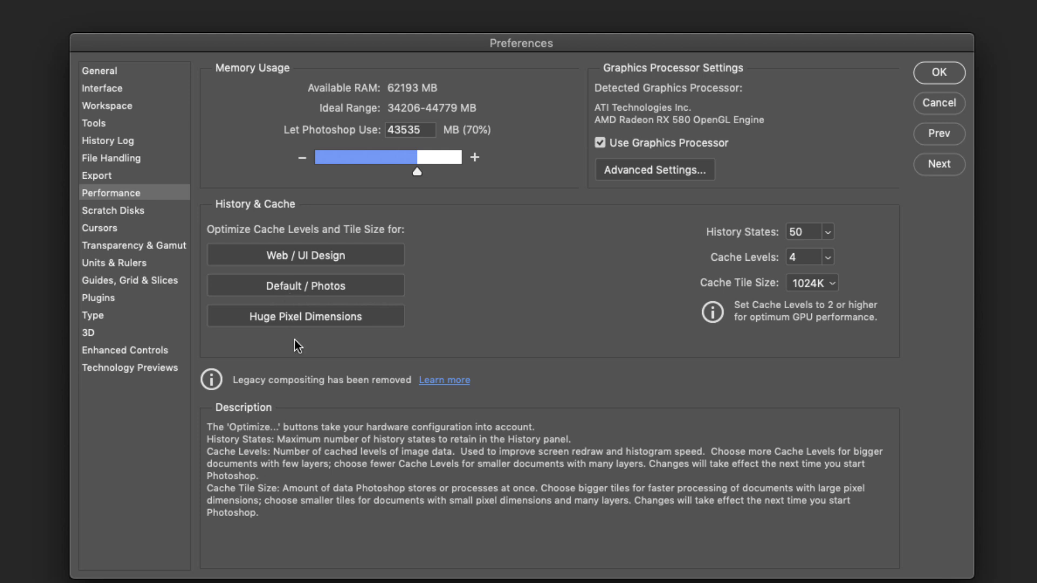
left_click(831, 284)
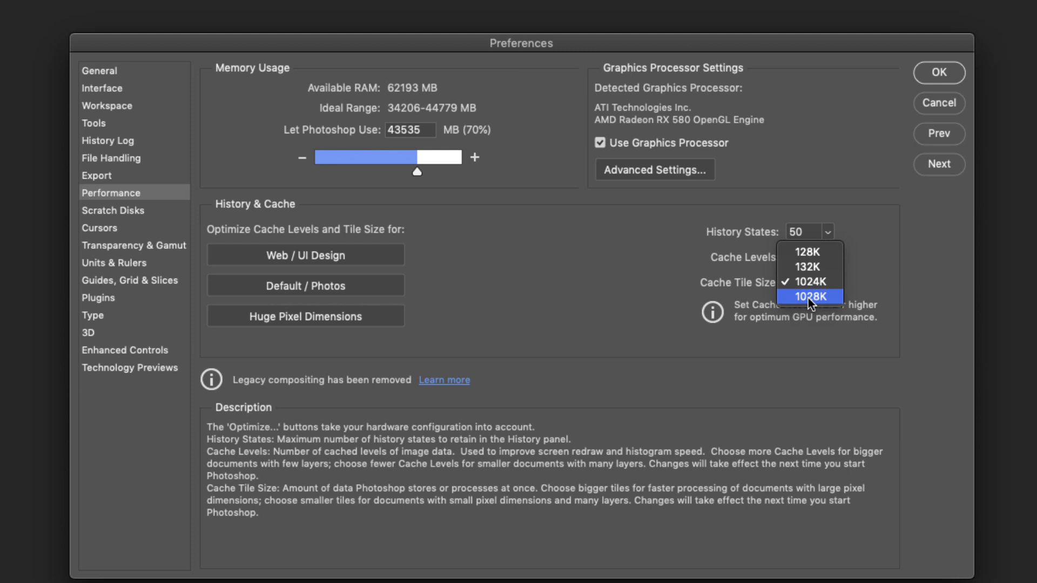
left_click(807, 297)
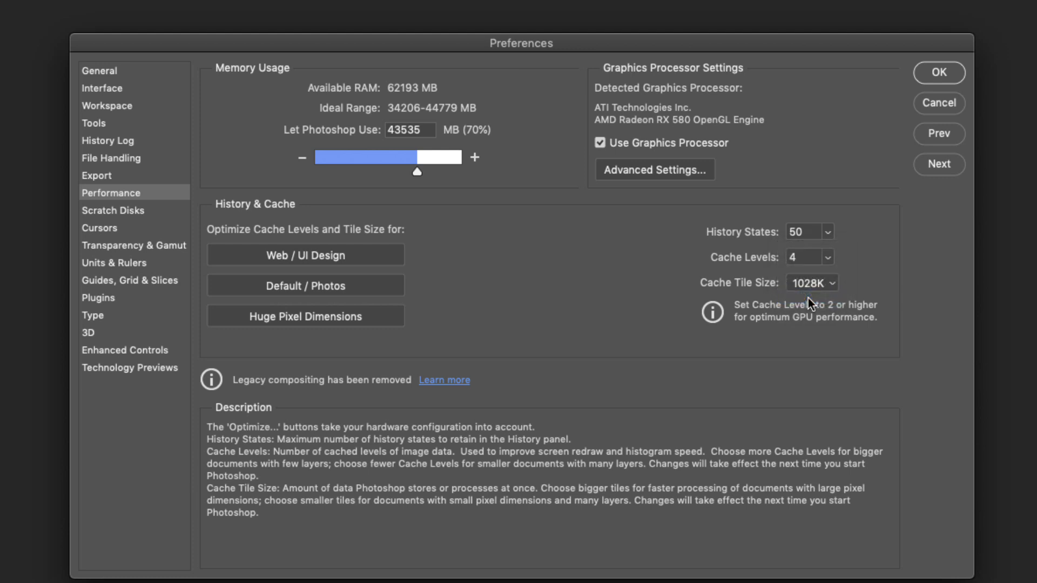
left_click(827, 258)
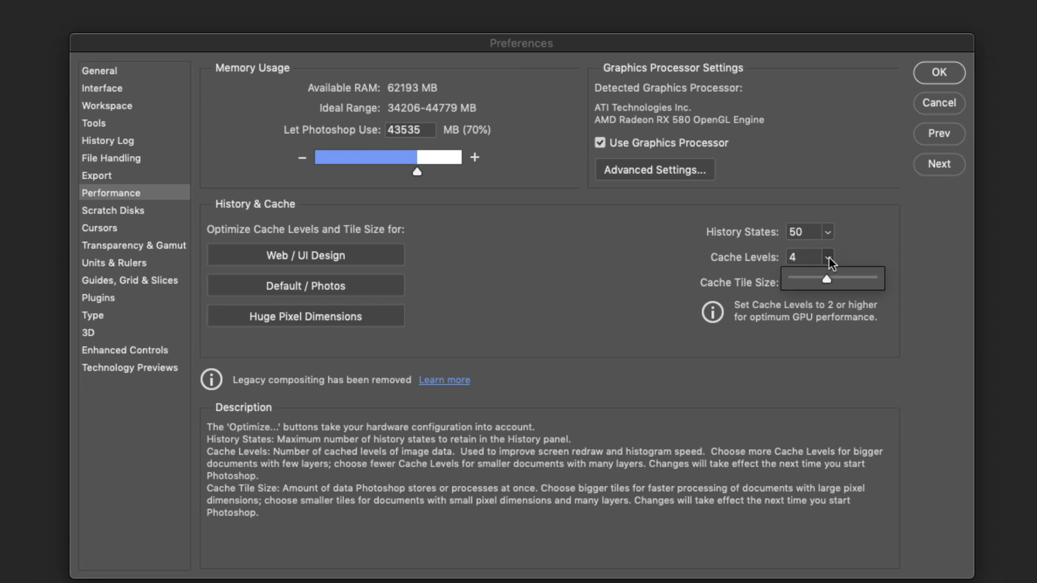
left_click(828, 258)
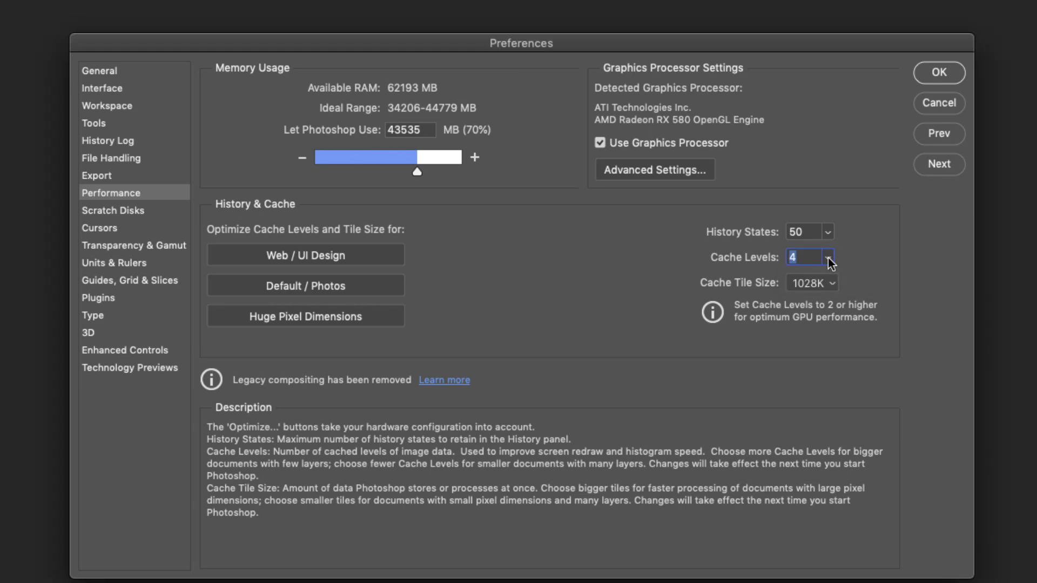
double_click(809, 231)
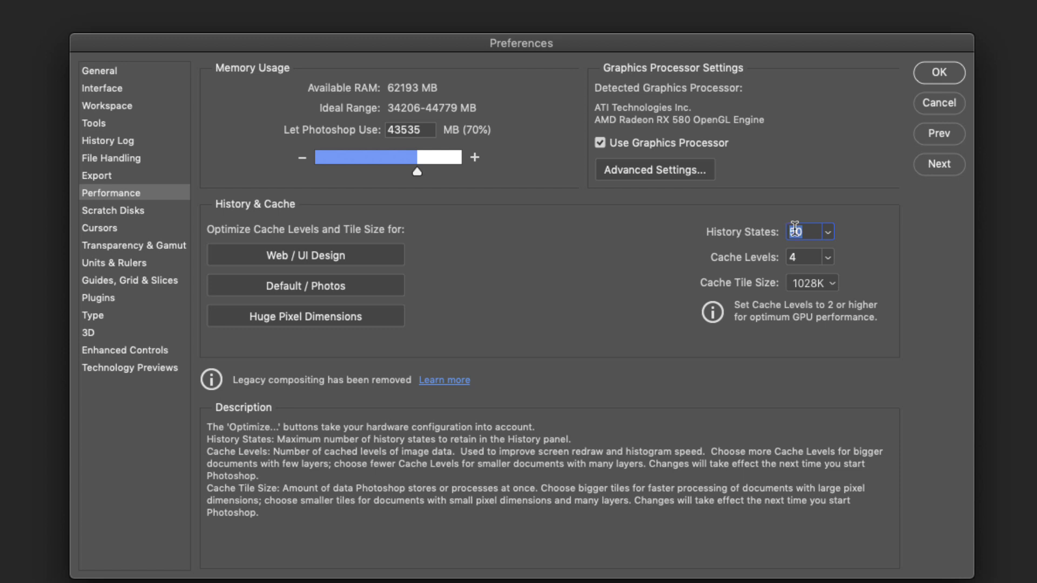
type("25")
key("Tab")
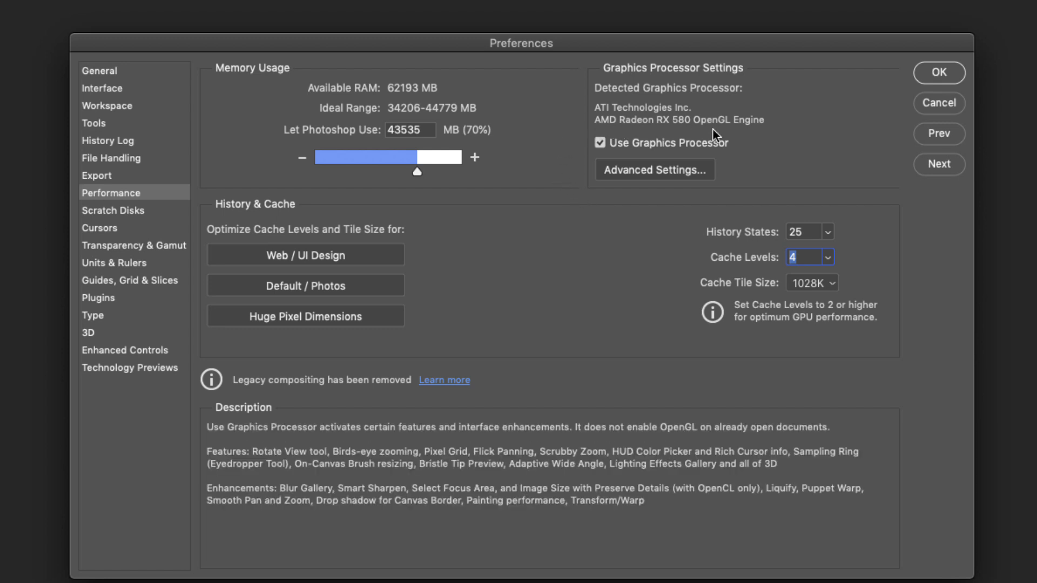
Review the advanced graphics processor settings, keeping the Drawing Mode on Advanced, and accept them.
left_click(663, 172)
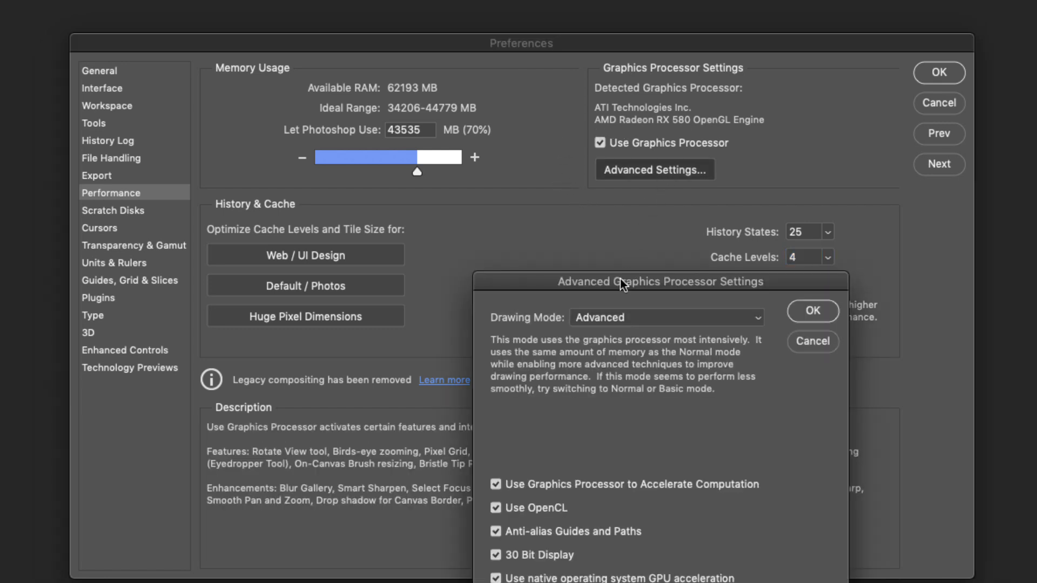
left_click_drag(622, 283, 464, 173)
left_click(602, 210)
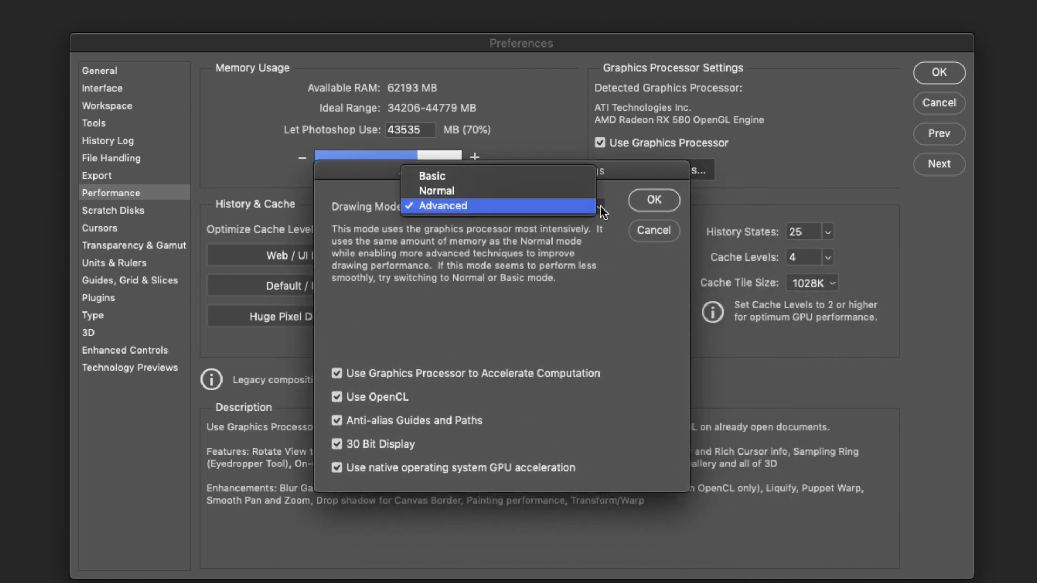
left_click(563, 207)
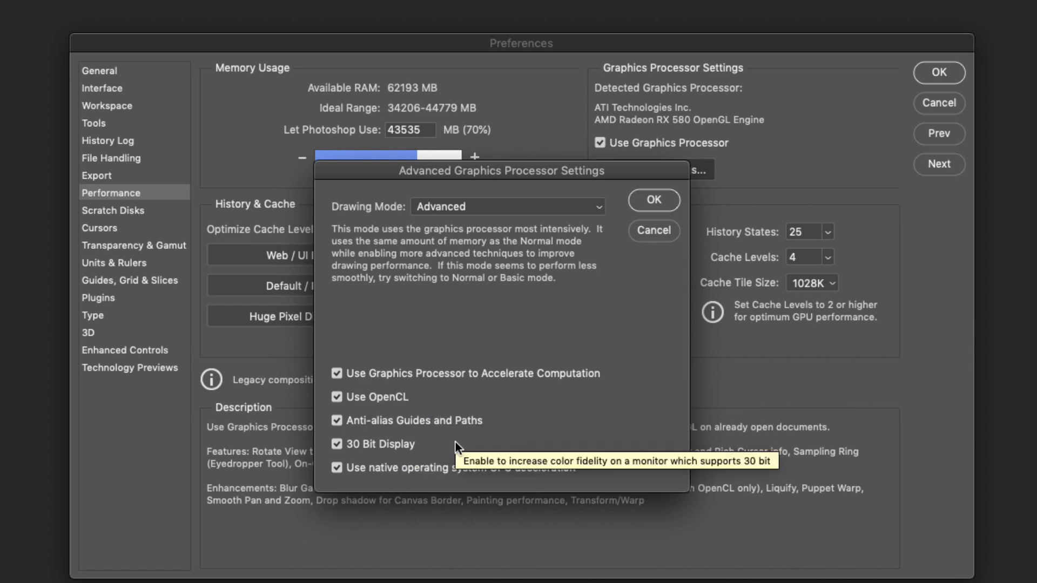
left_click(654, 200)
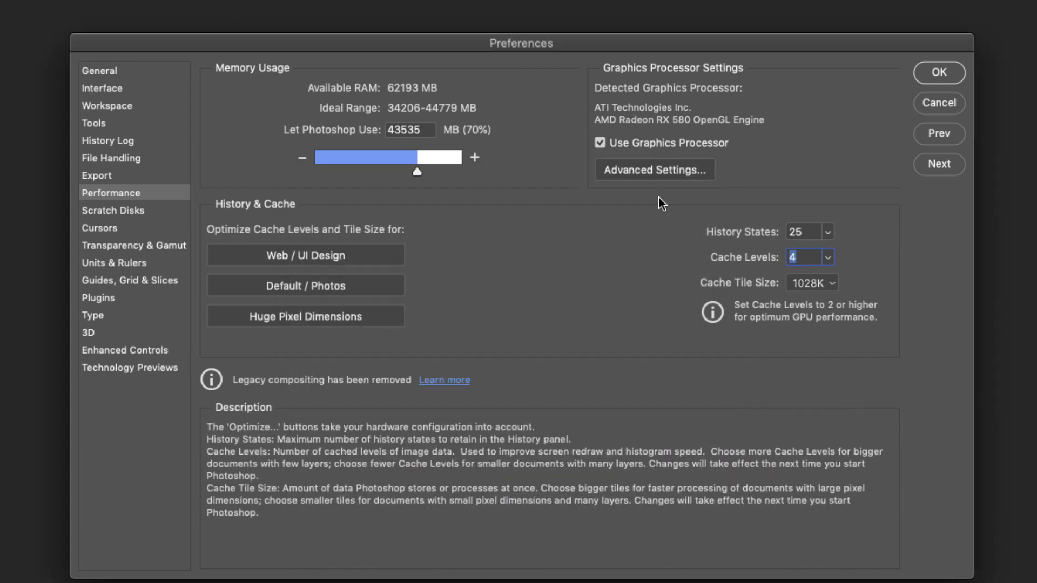
In the Scratch Disks preferences, activate the BUP drive and move it to first place in the list.
left_click(106, 211)
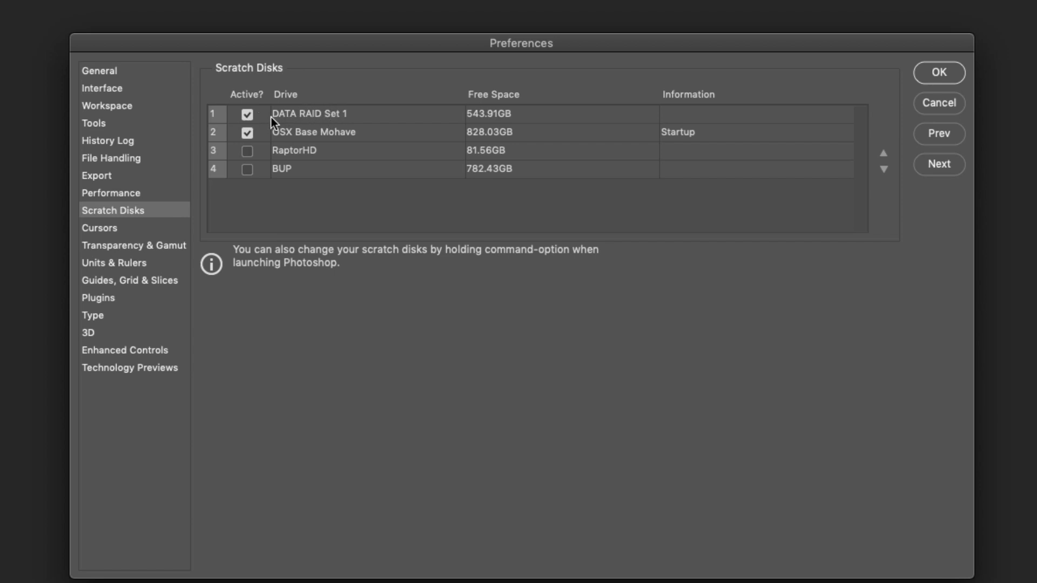
left_click(303, 114)
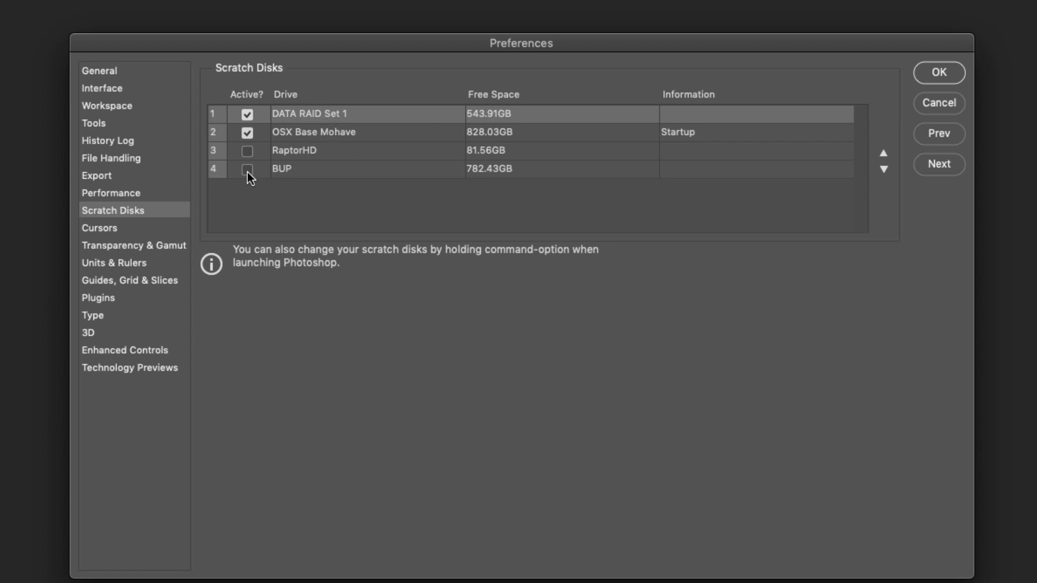
left_click(291, 170)
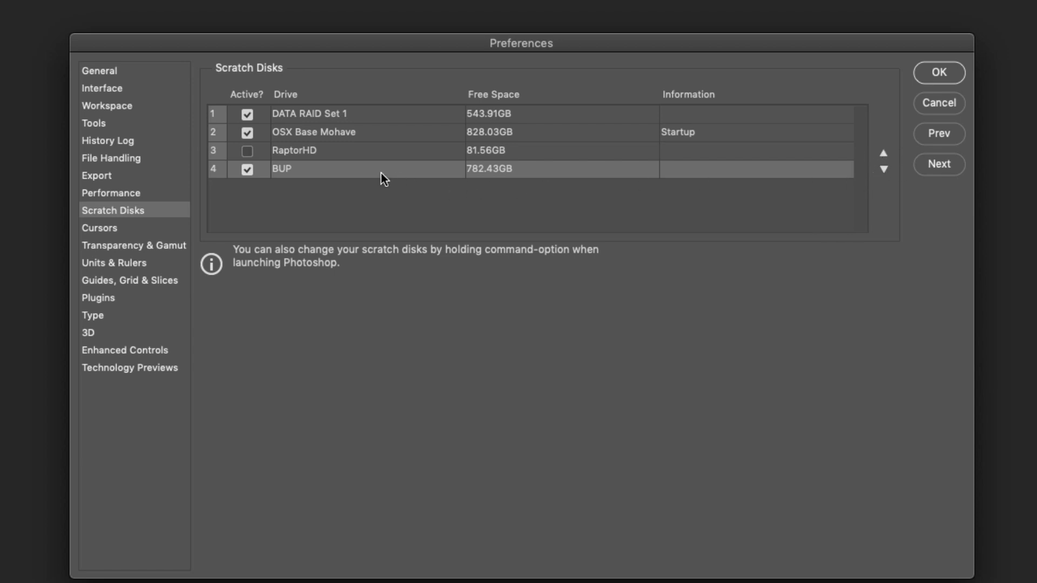
left_click(883, 155)
left_click(882, 154)
left_click(882, 154)
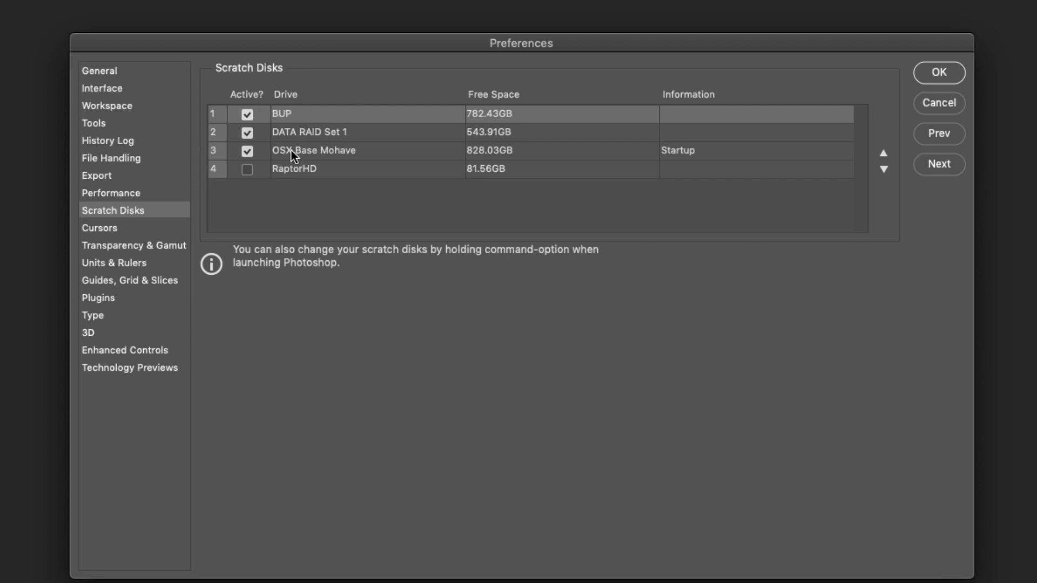
In the Cursors preferences, keep Full Size Brush Tip for painting cursors and toggle Show Crosshair in Brush Tip.
left_click(100, 229)
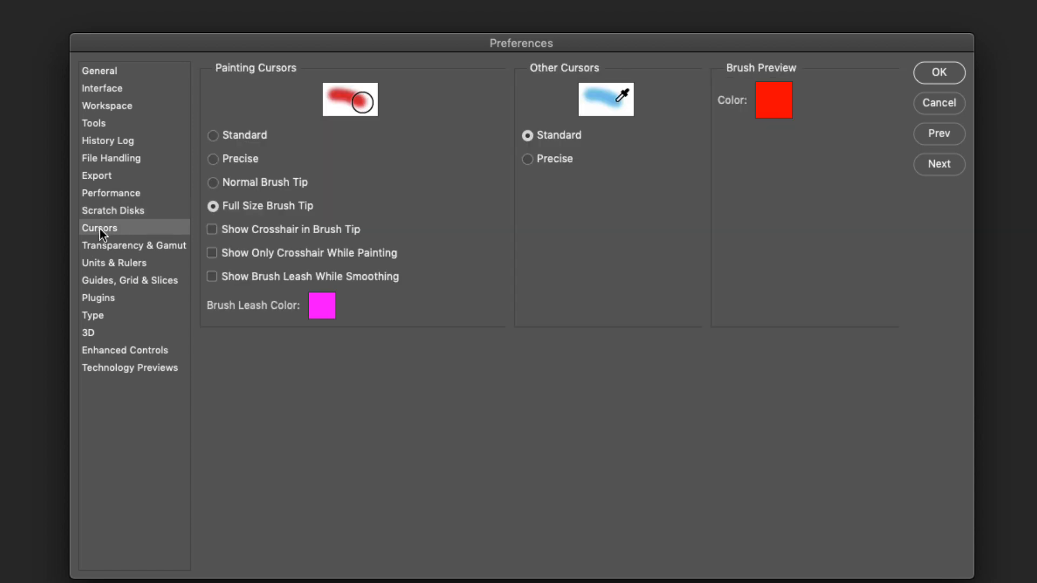
left_click(213, 183)
left_click(213, 207)
left_click(211, 231)
In the Transparency & Gamut preferences, try the Large grid size before returning to Medium, and set Grid Colors to Dark.
left_click(157, 246)
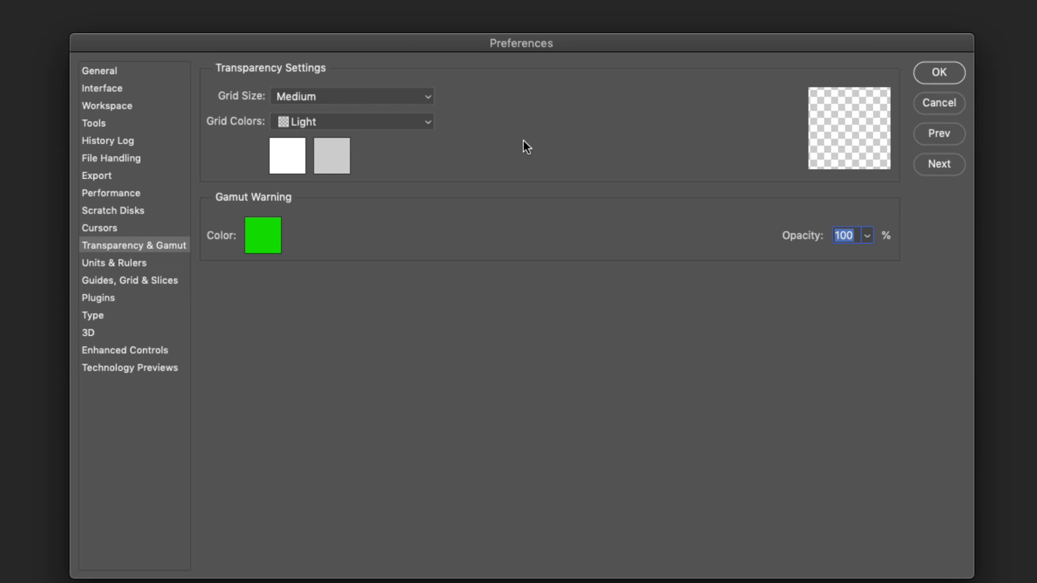
left_click(427, 100)
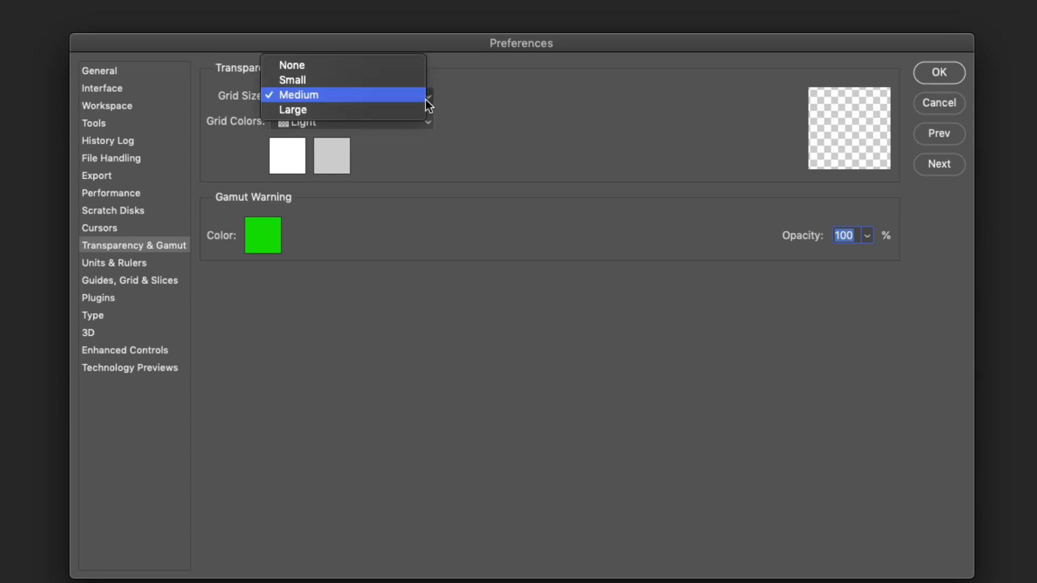
left_click(403, 108)
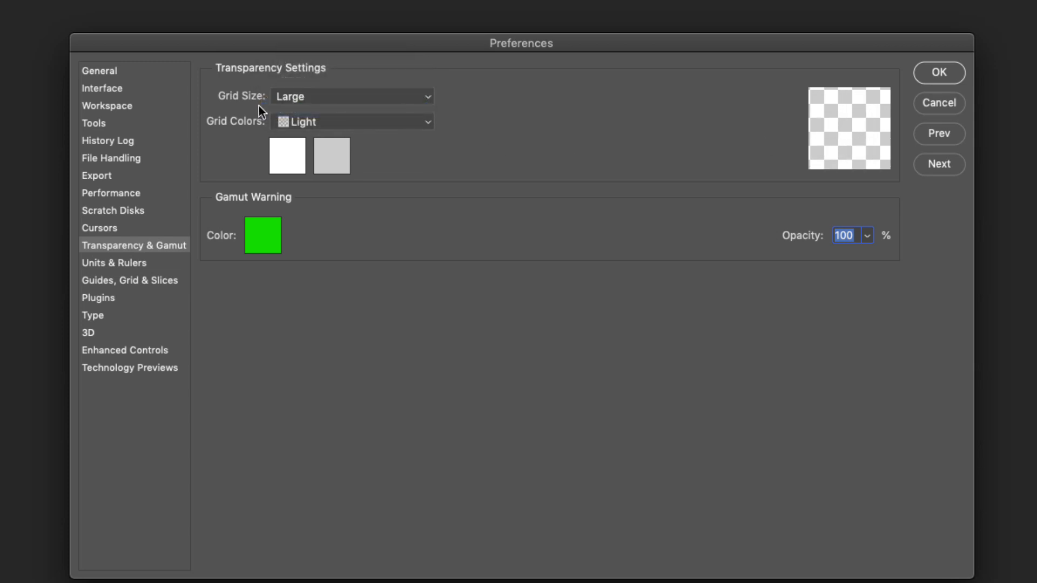
left_click(383, 102)
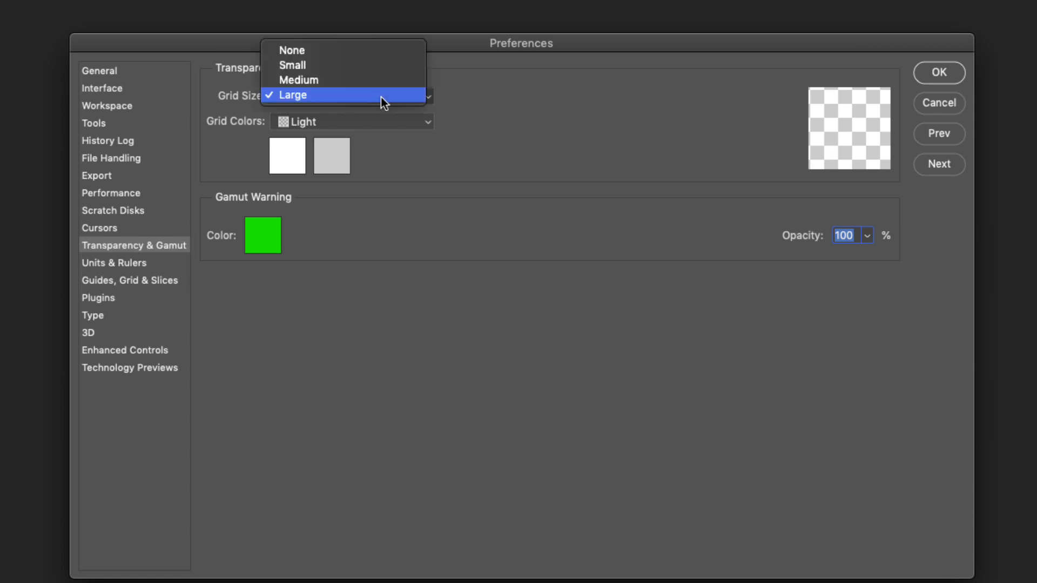
left_click(383, 82)
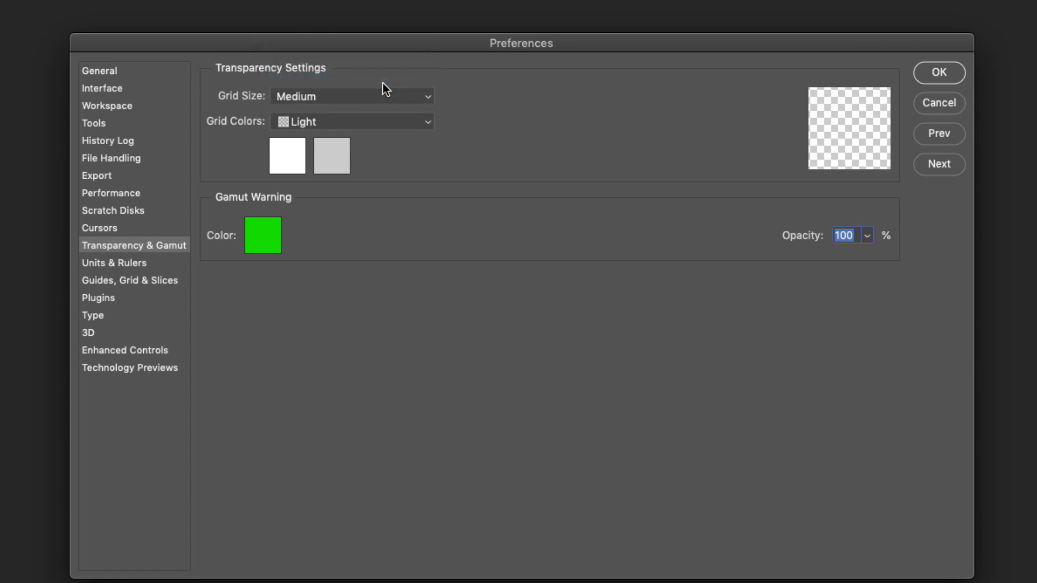
left_click(426, 122)
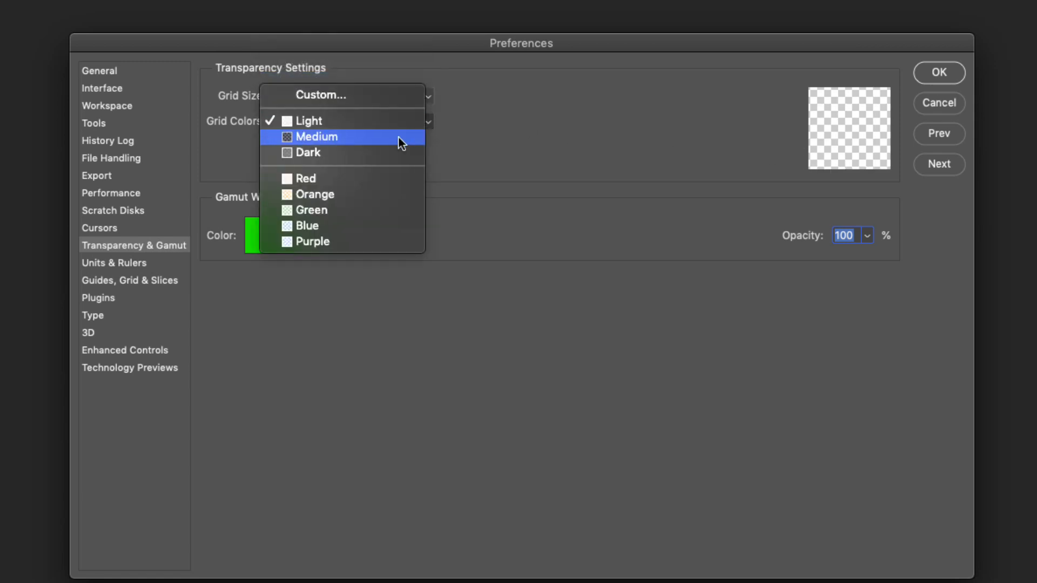
left_click(376, 156)
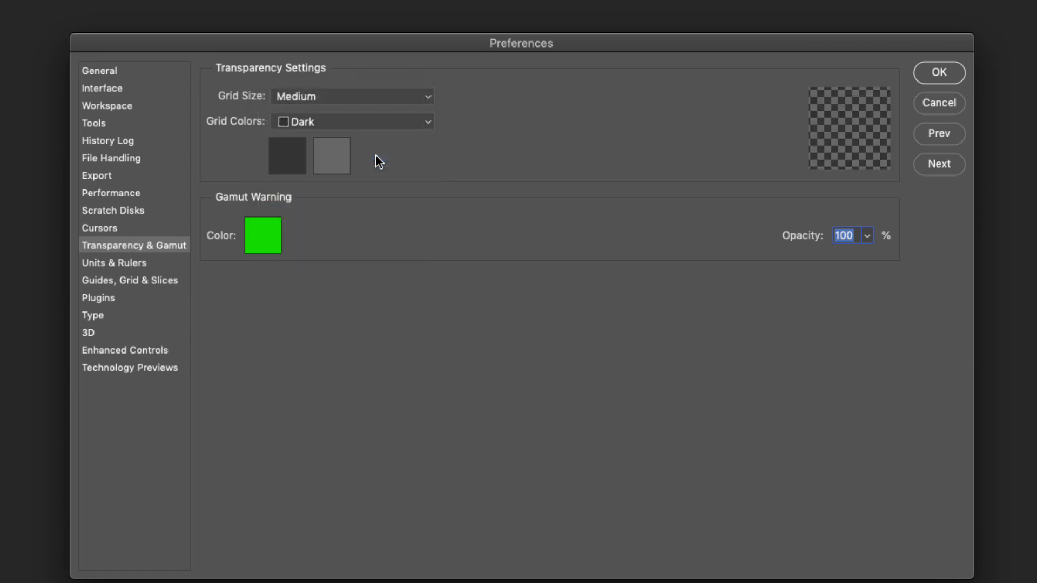
Try the Medium grid colors for the transparency grid before setting Grid Colors to Light.
left_click(417, 123)
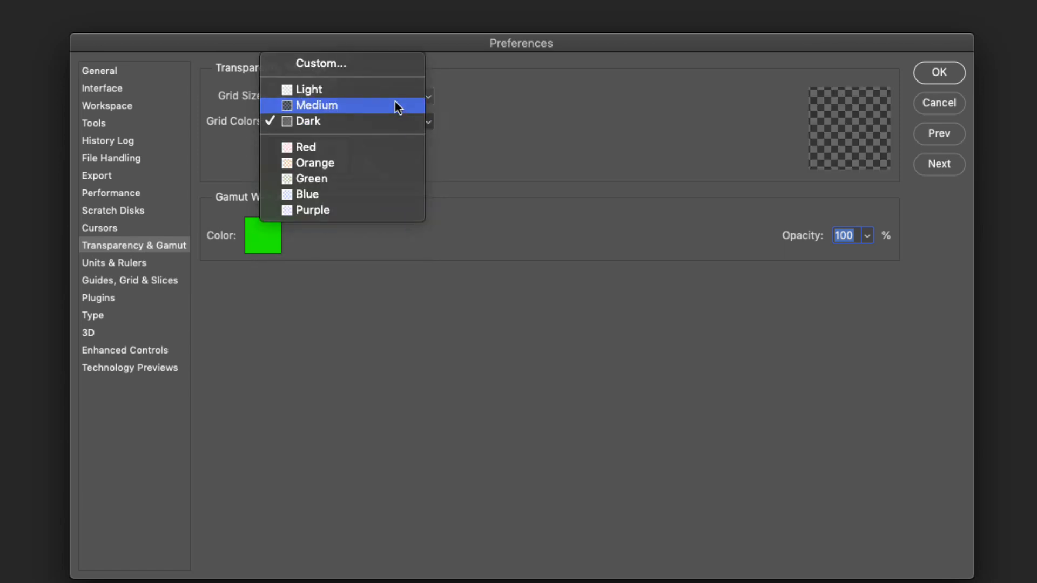
left_click(394, 105)
left_click(406, 122)
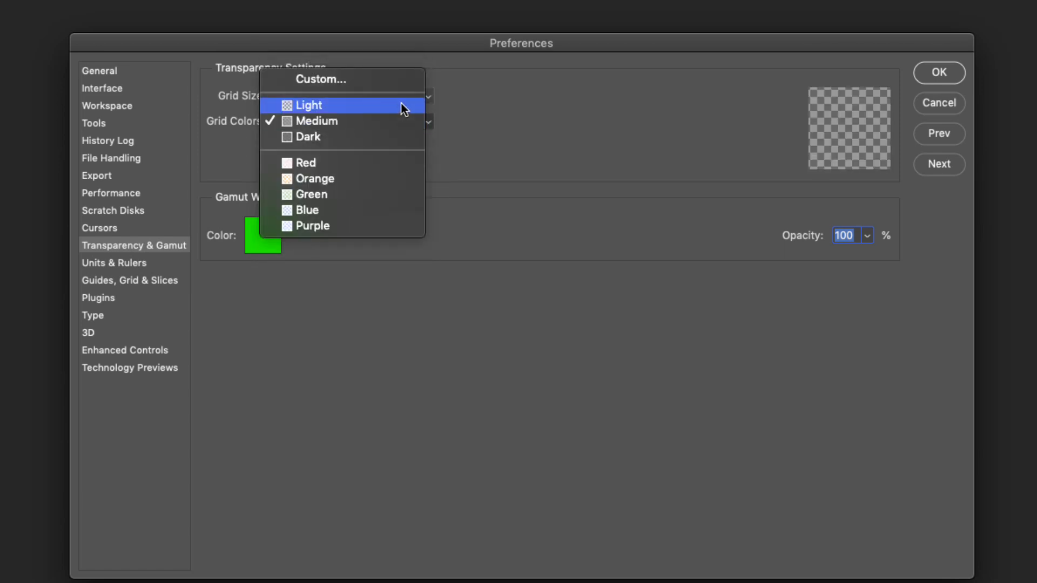
left_click(401, 103)
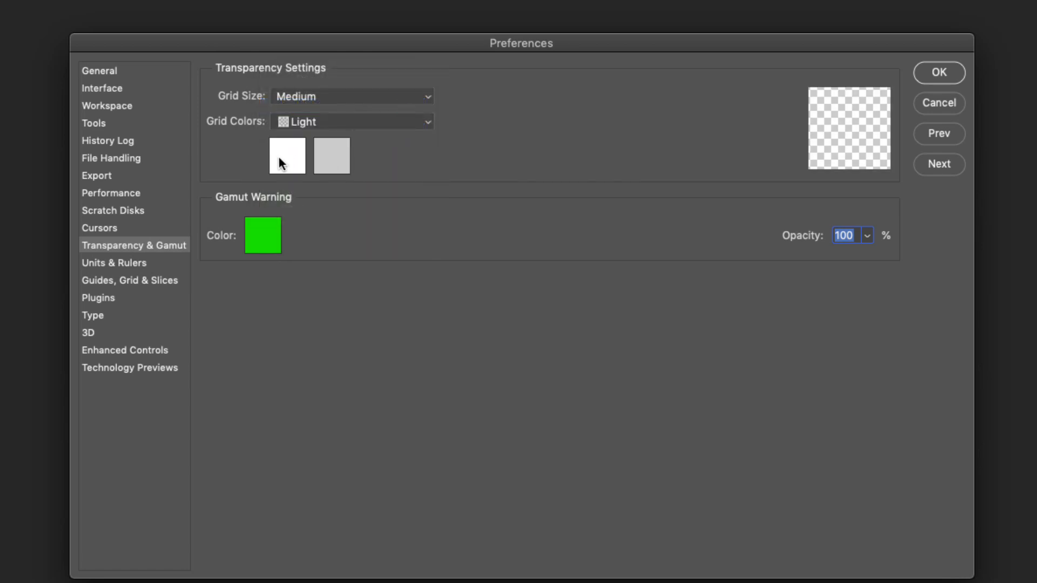
Examine the Gamut Warning color in the color picker and accept the existing green.
left_click(254, 241)
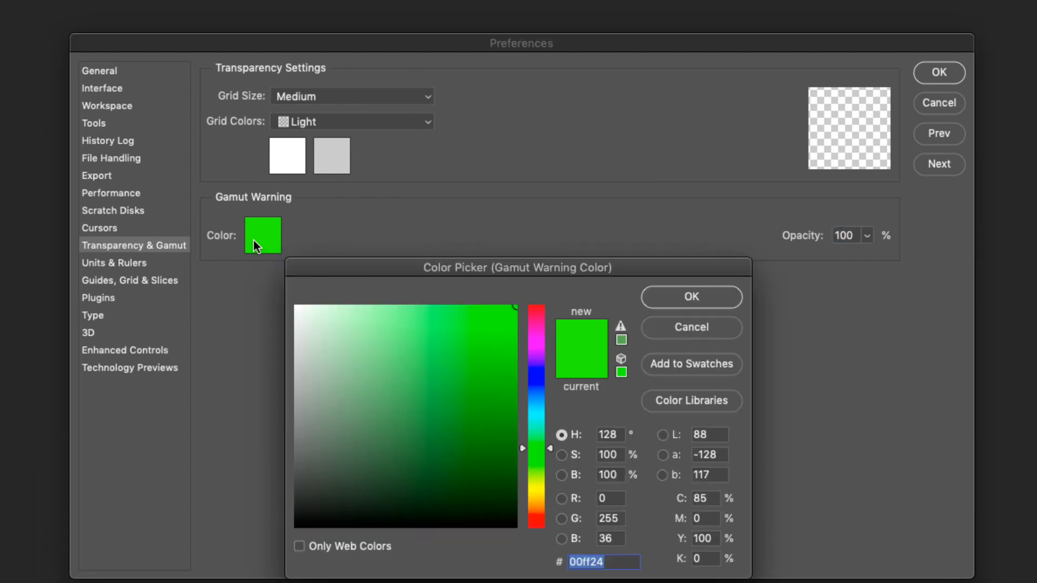
left_click_drag(401, 269, 472, 98)
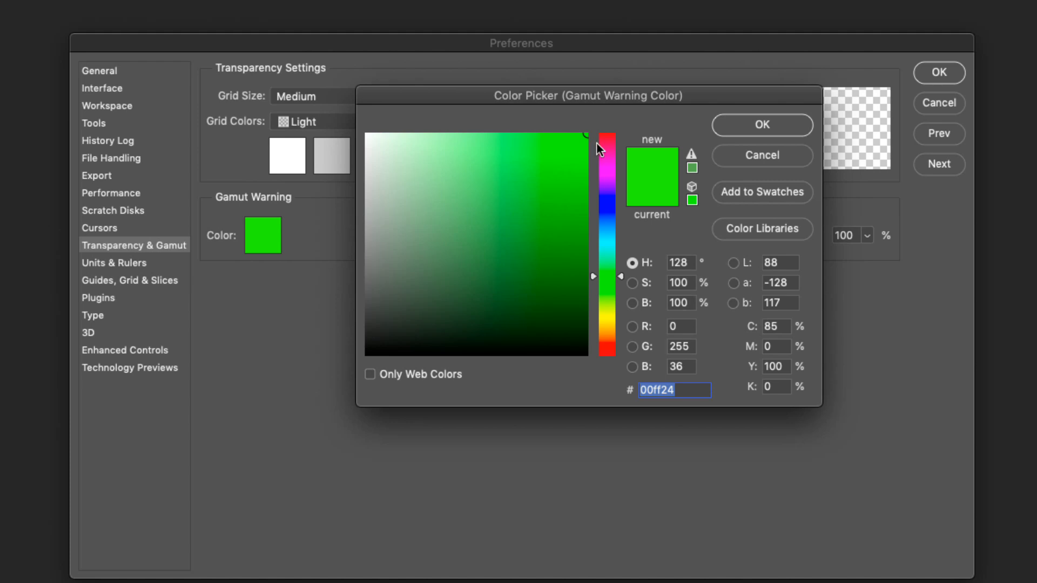
left_click(754, 126)
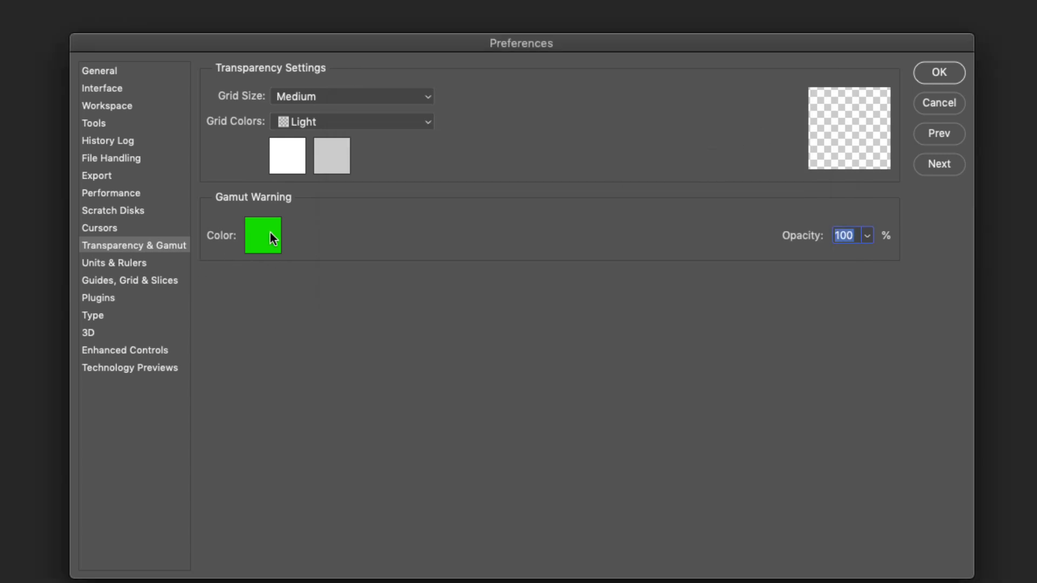
In the Units & Rulers preferences, look through the available ruler units and keep Inches.
left_click(115, 264)
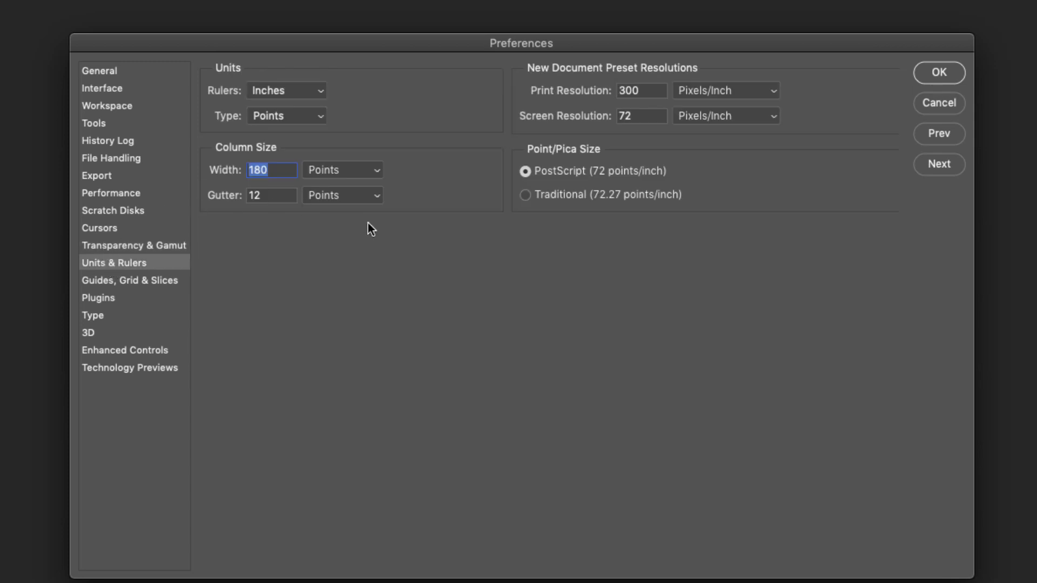
left_click(322, 92)
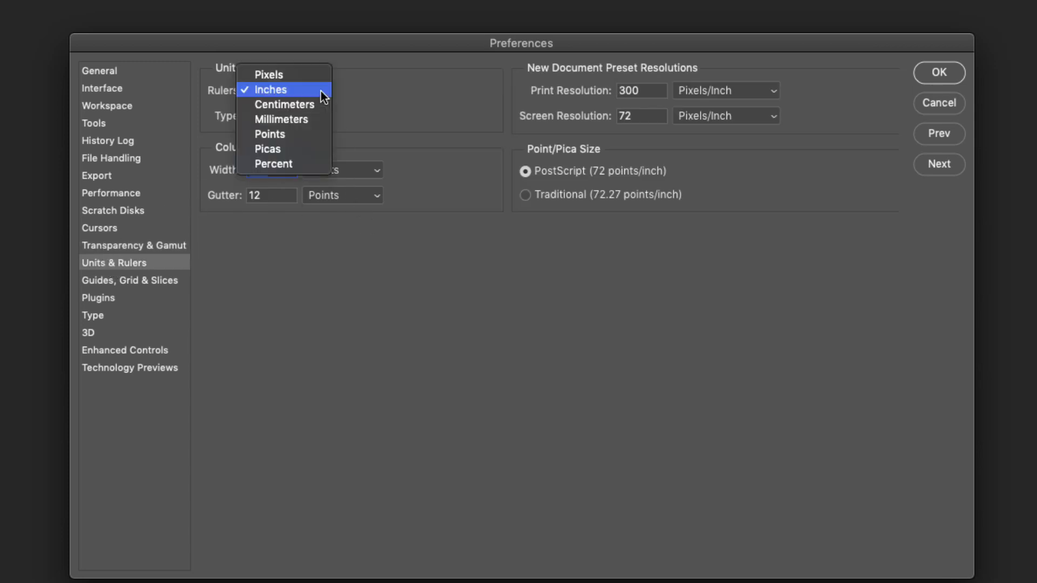
left_click(392, 90)
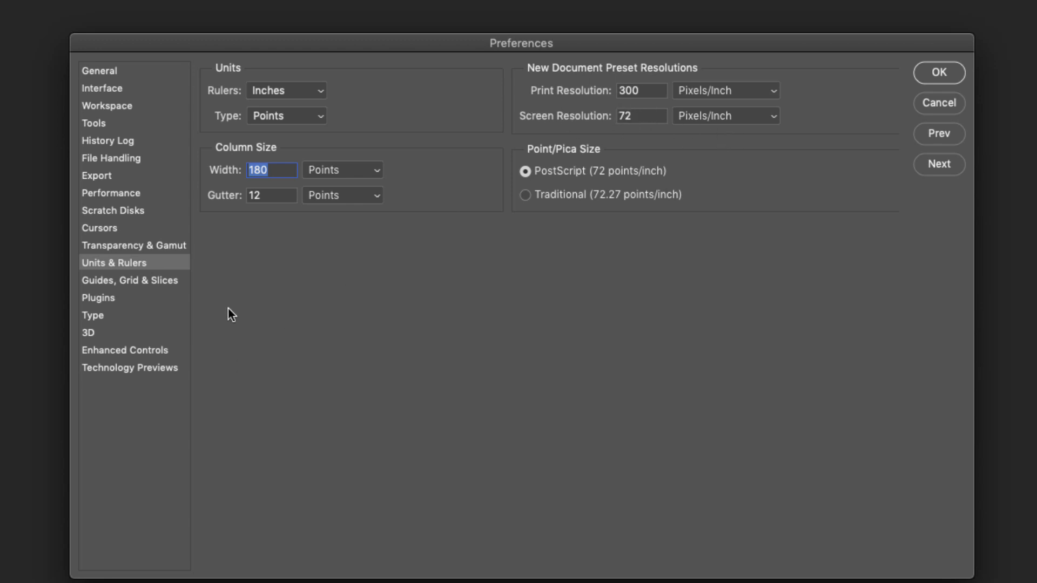
Review the remaining preference categories from Guides, Grid & Slices through Technology Previews, and accept the preferences.
left_click(135, 279)
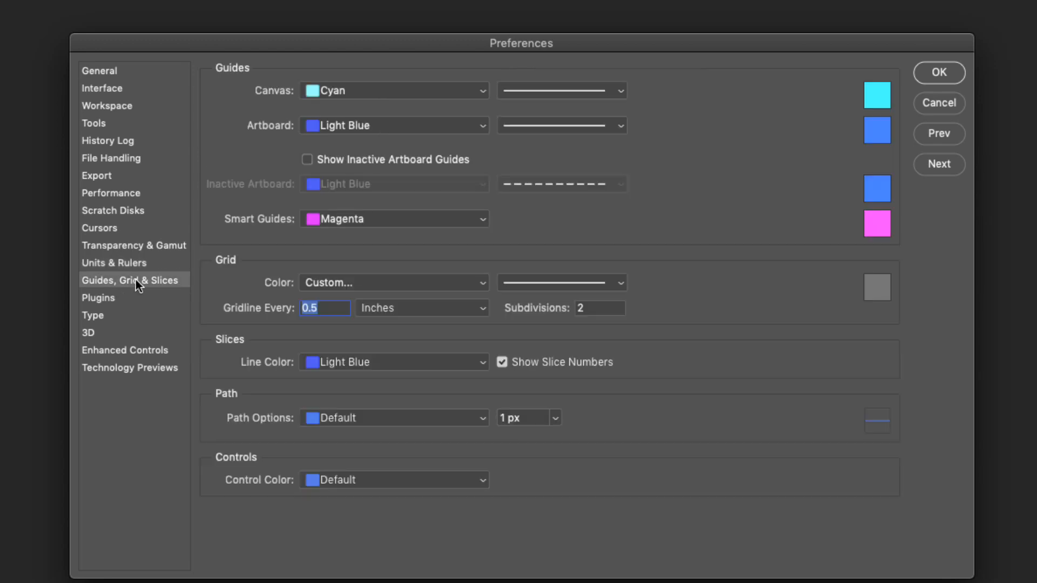
left_click(98, 299)
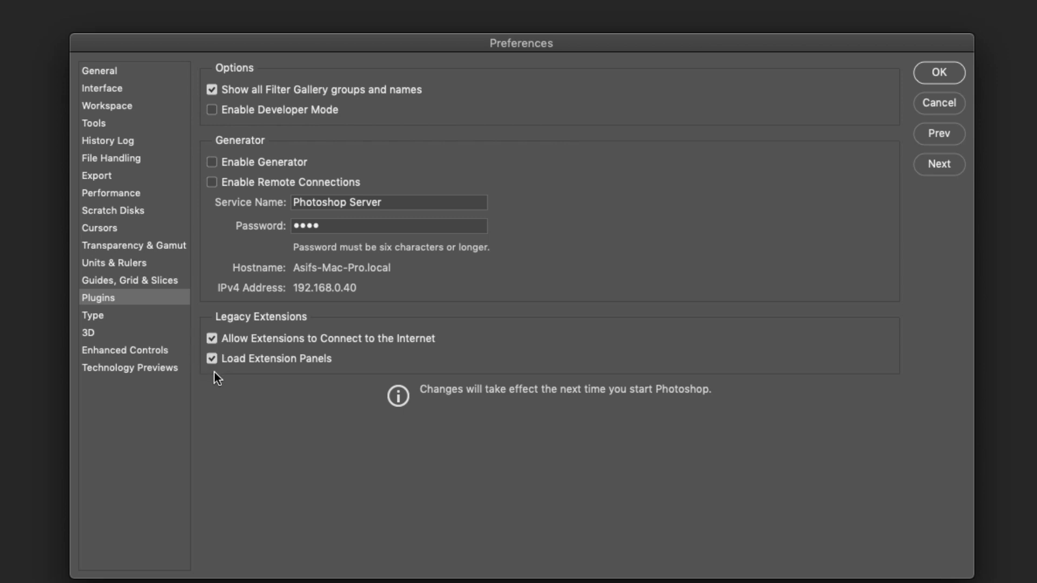
left_click(98, 318)
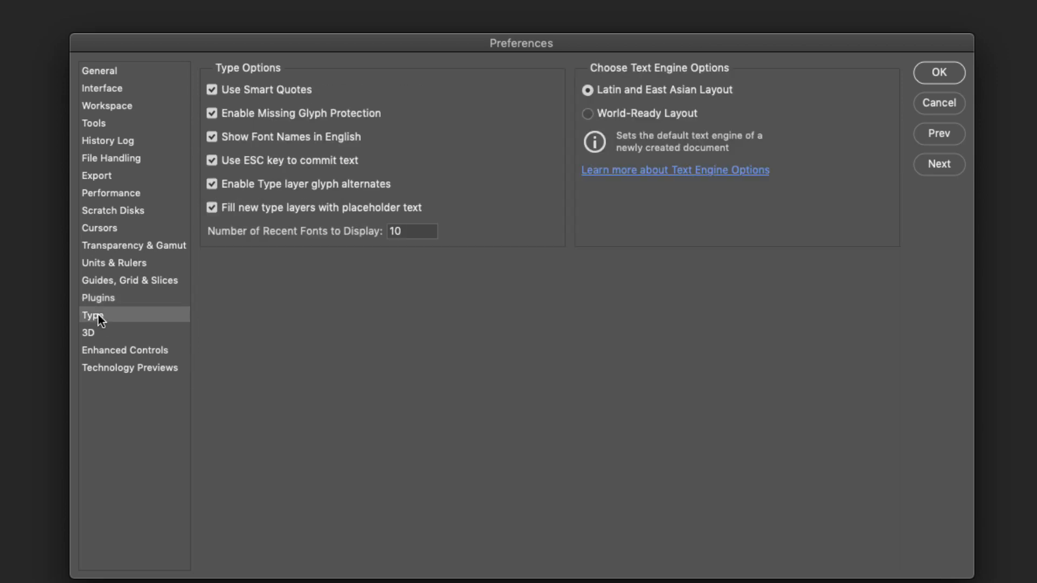
left_click(88, 334)
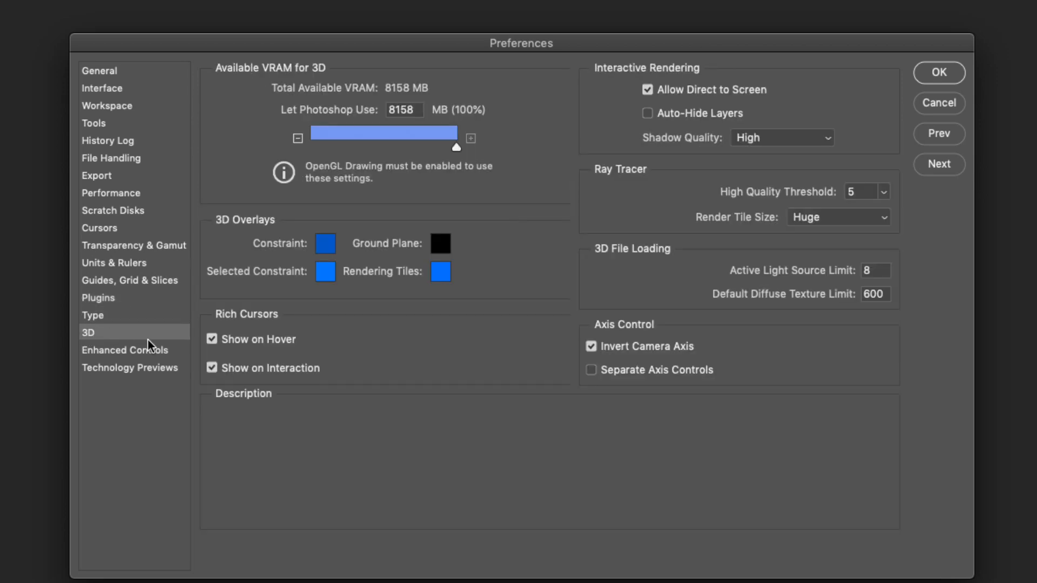
left_click(103, 351)
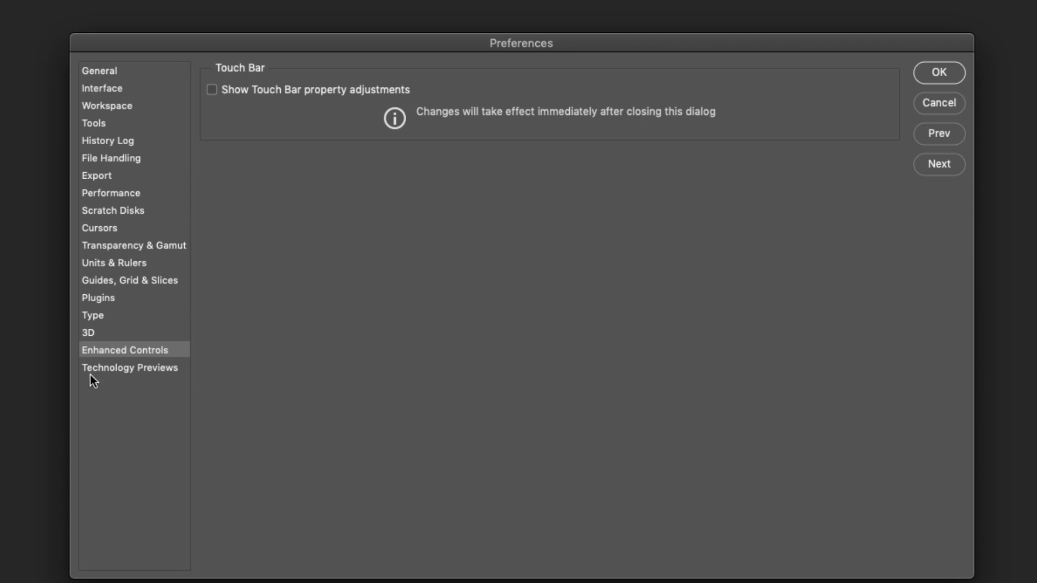
left_click(109, 368)
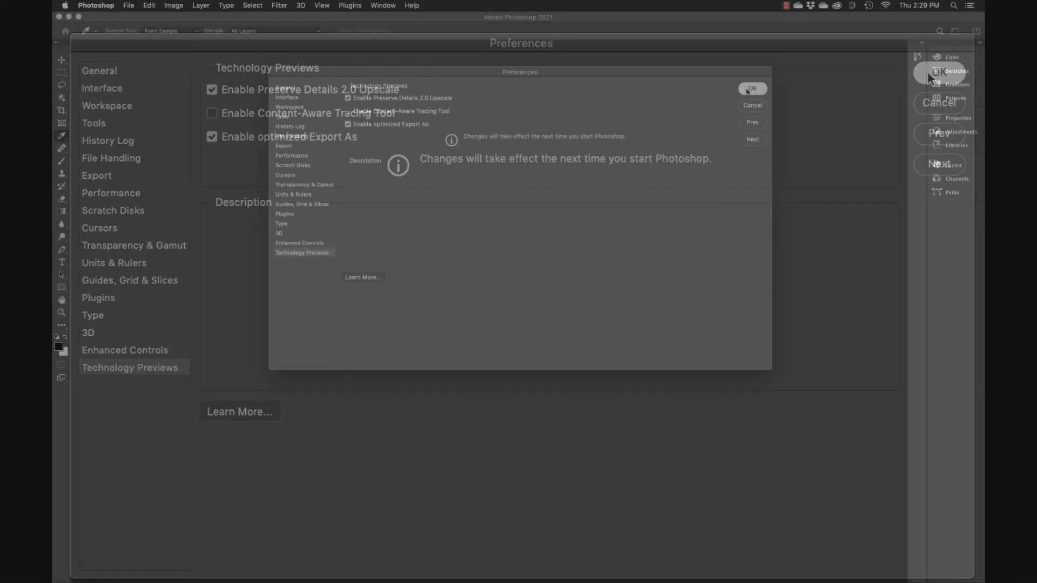
left_click(928, 72)
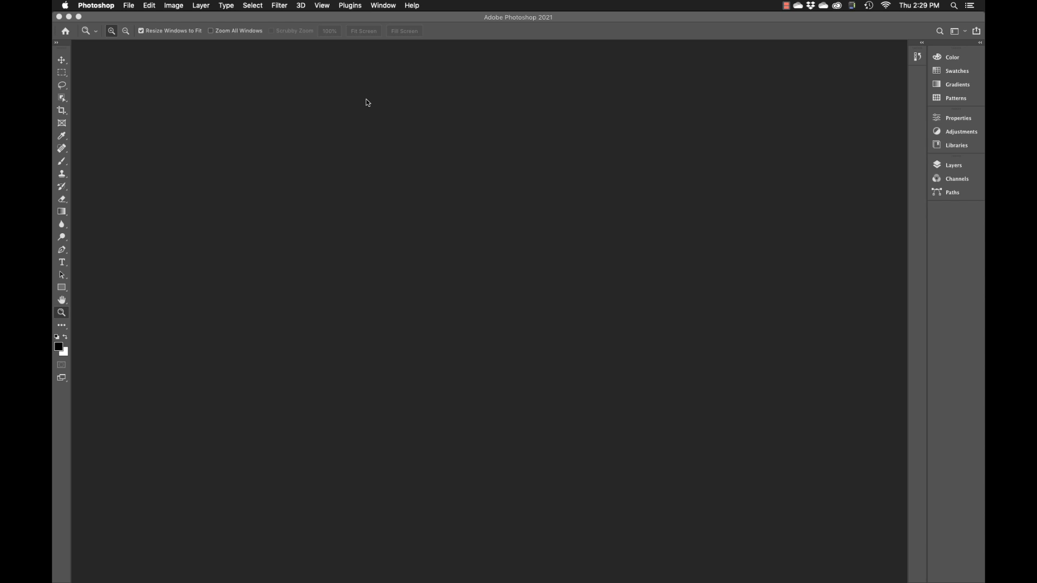
Quit and relaunch Photoshop to apply the preferences, leaving the home screen for the empty workspace.
left_click(96, 5)
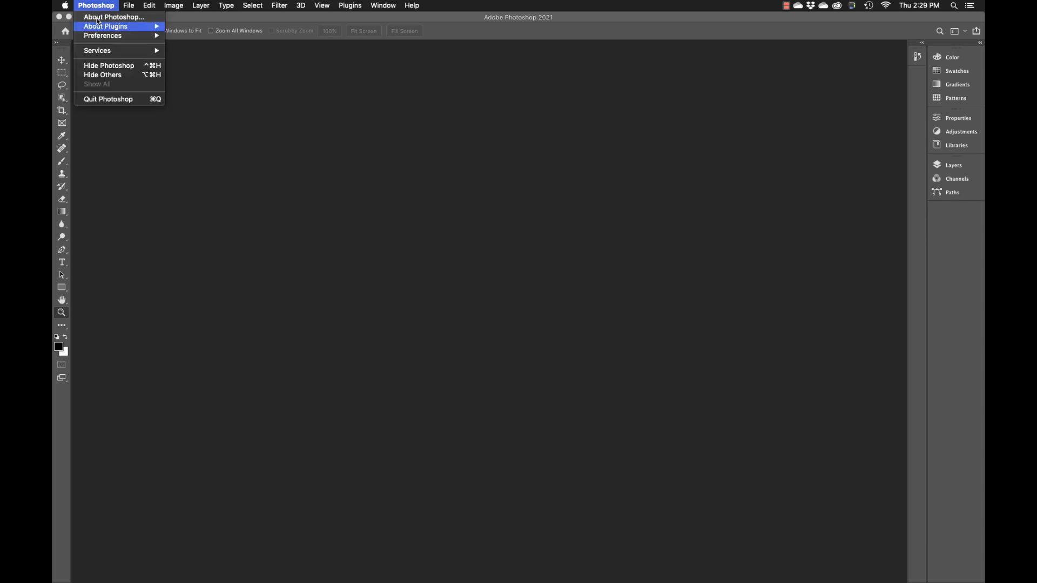
left_click(125, 98)
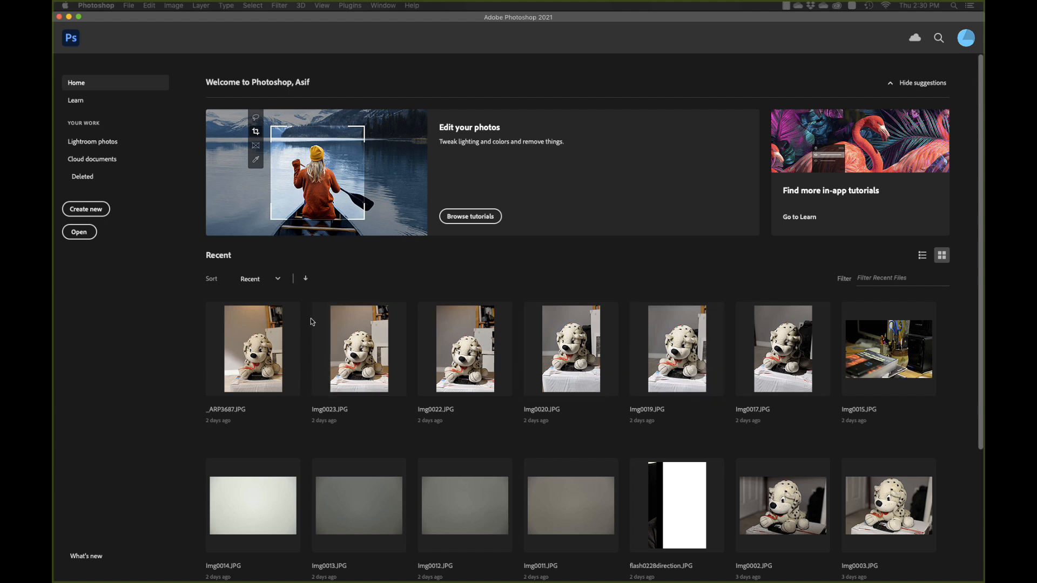
left_click(67, 42)
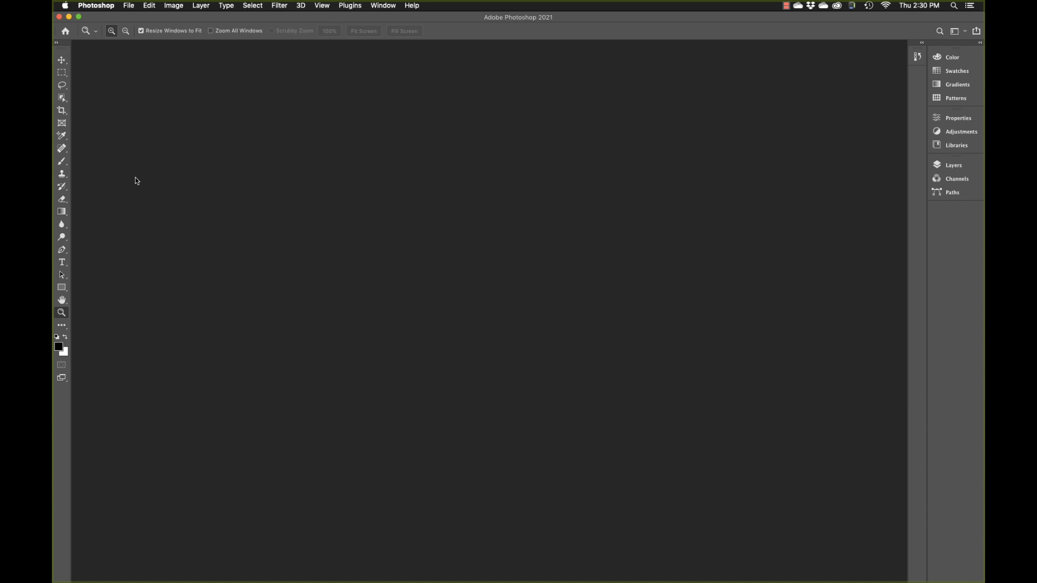
Reopen the preferences to check the General, Workspace and Interface settings, and close them without changes.
left_click(97, 6)
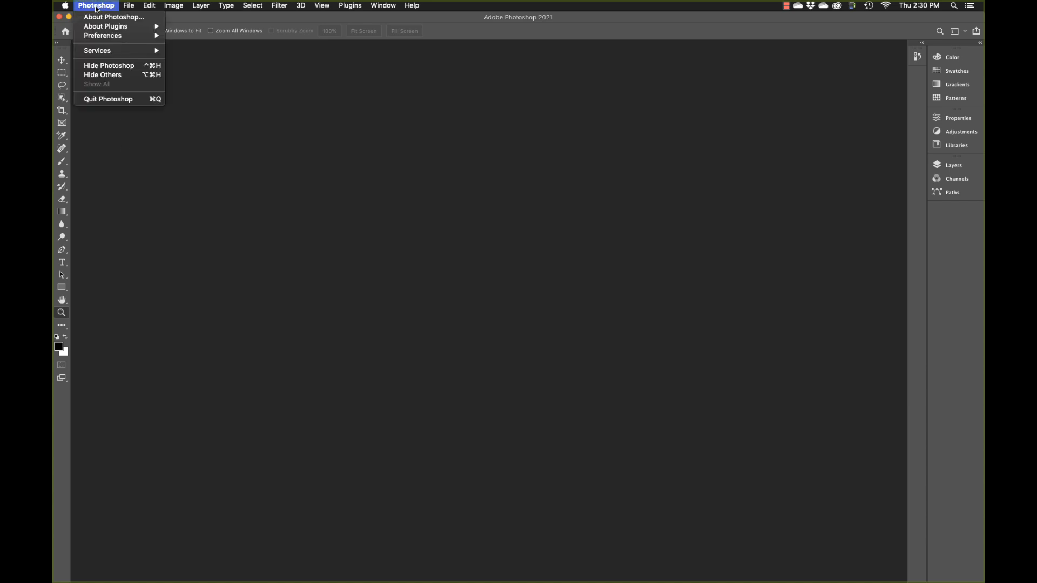
mouse_move(102, 35)
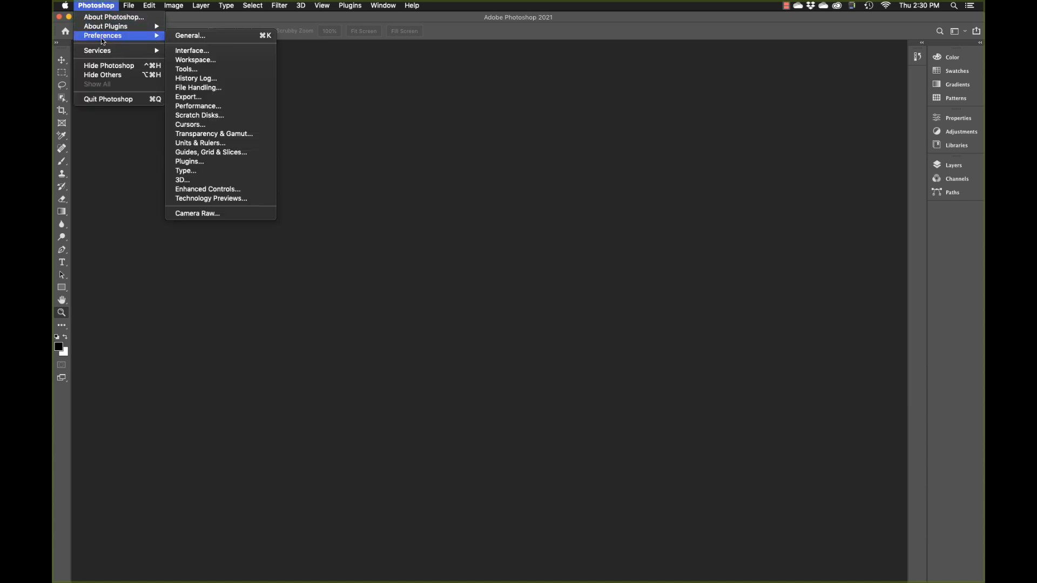
left_click(190, 37)
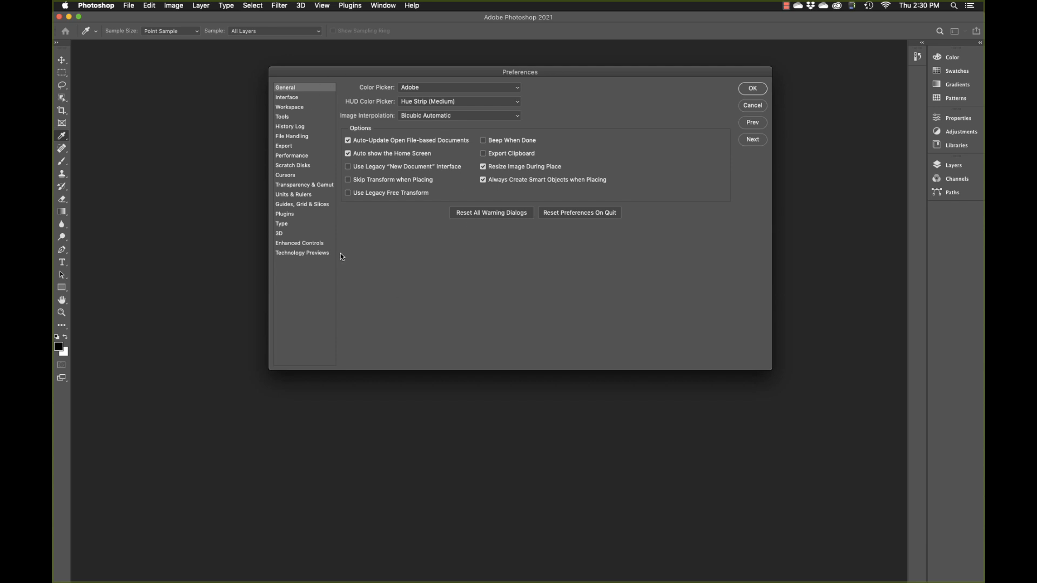
left_click(291, 109)
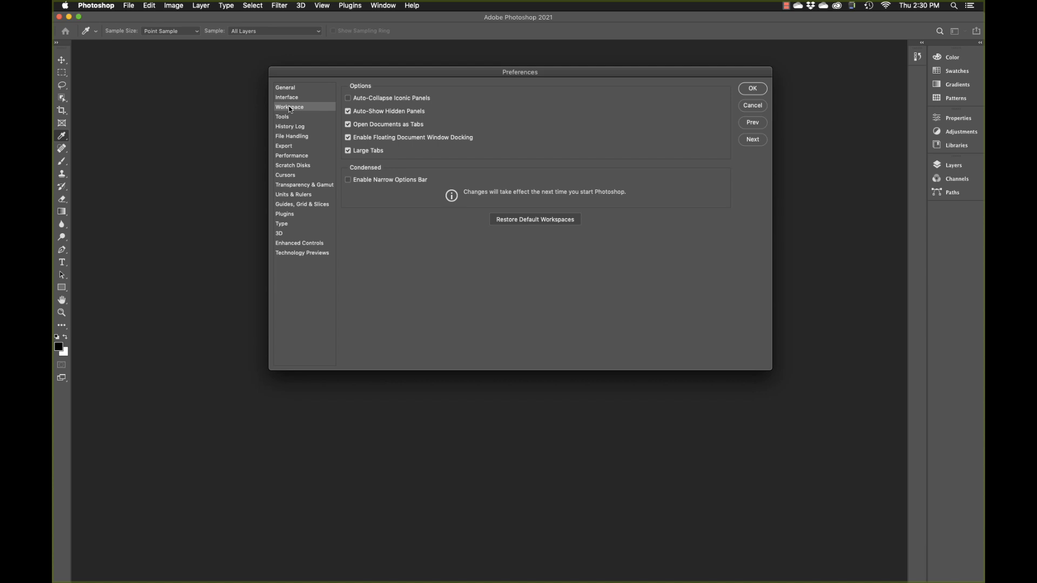
left_click(290, 97)
key("Escape")
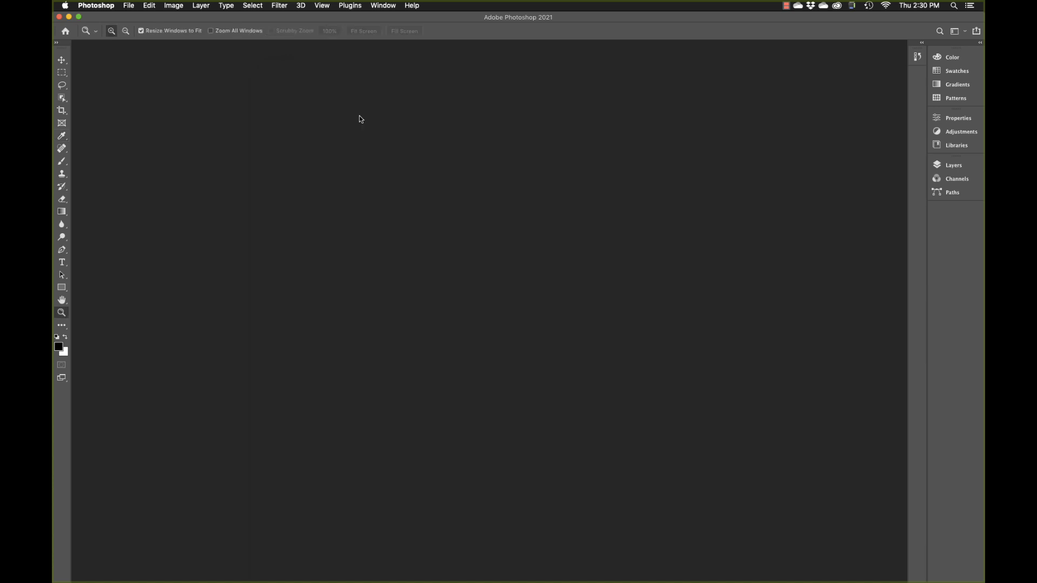